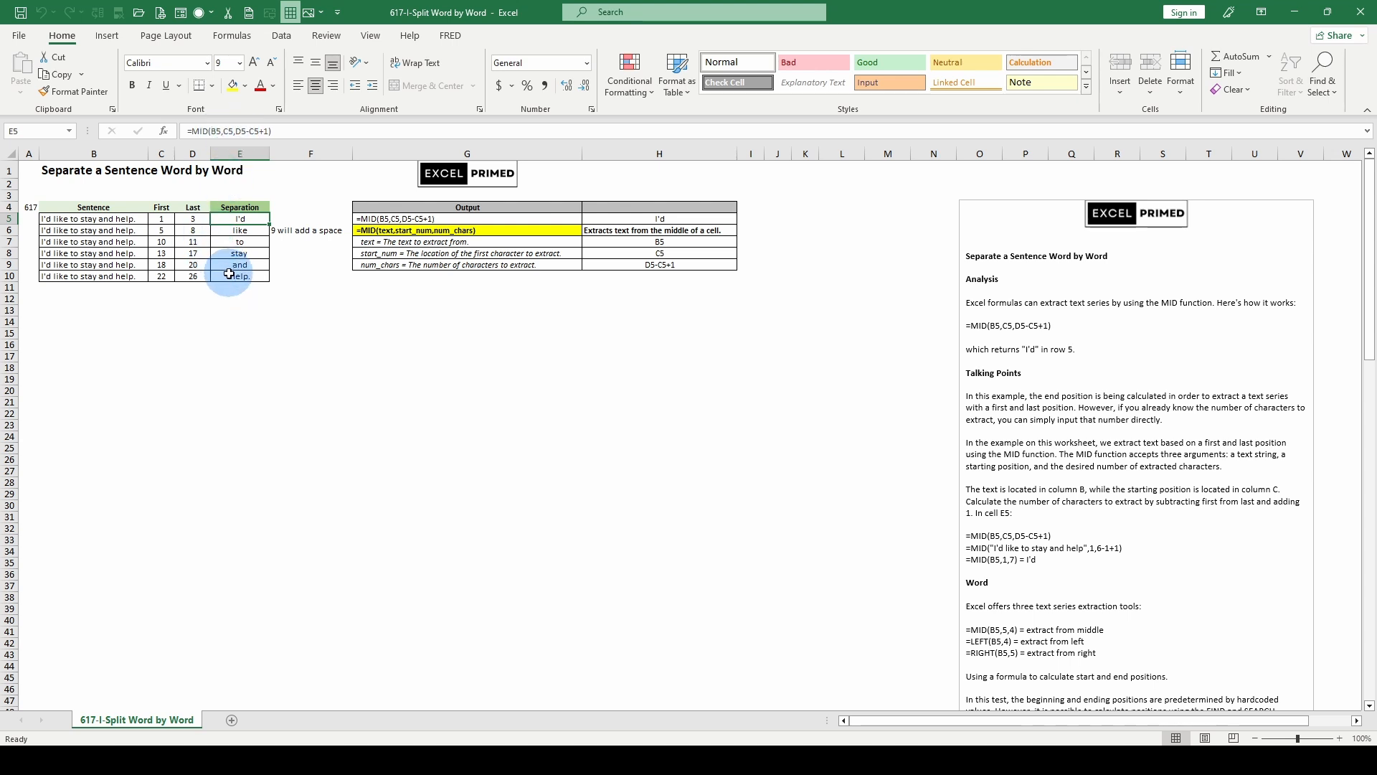
- Check the row 10 First, Last and Separation cells, and replace the Last value in D10 with the formula =C10+5
click(225, 276)
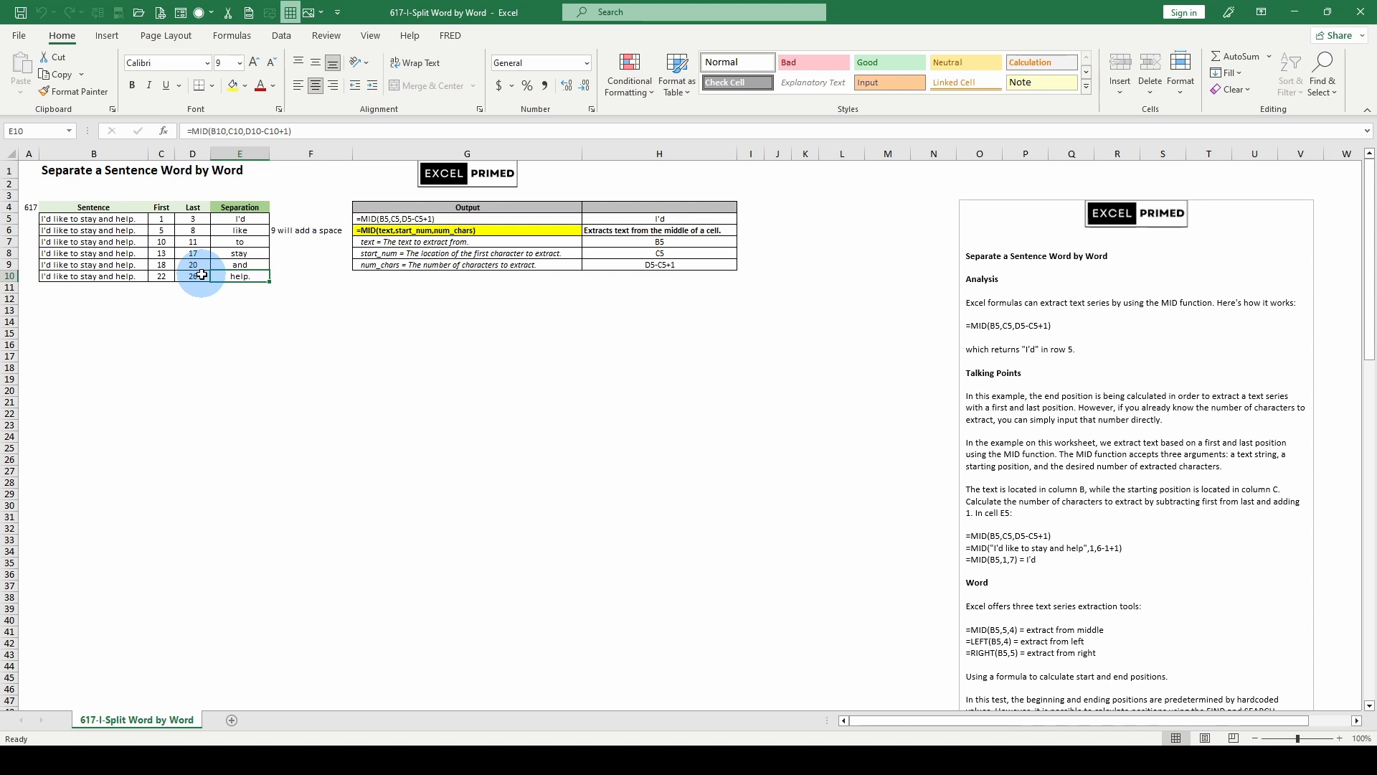
click(160, 273)
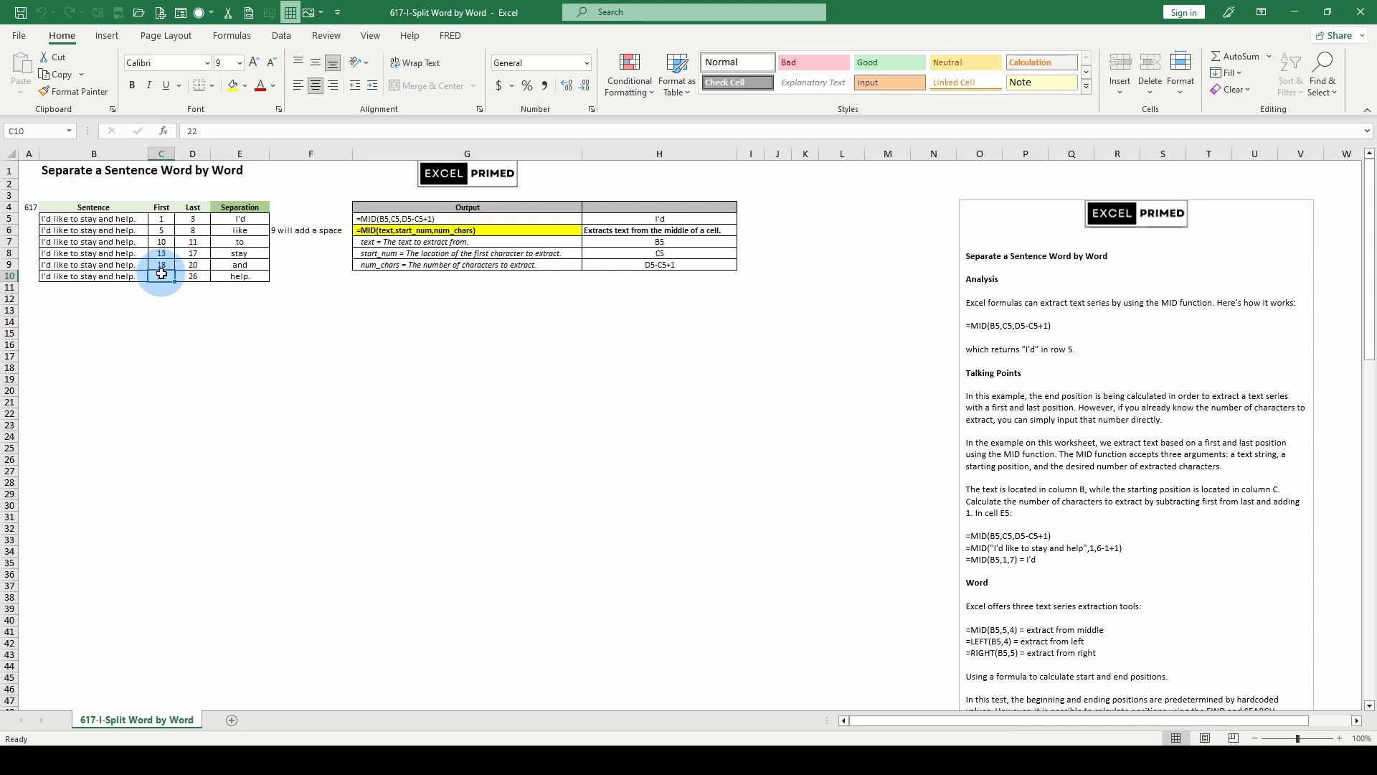
click(191, 276)
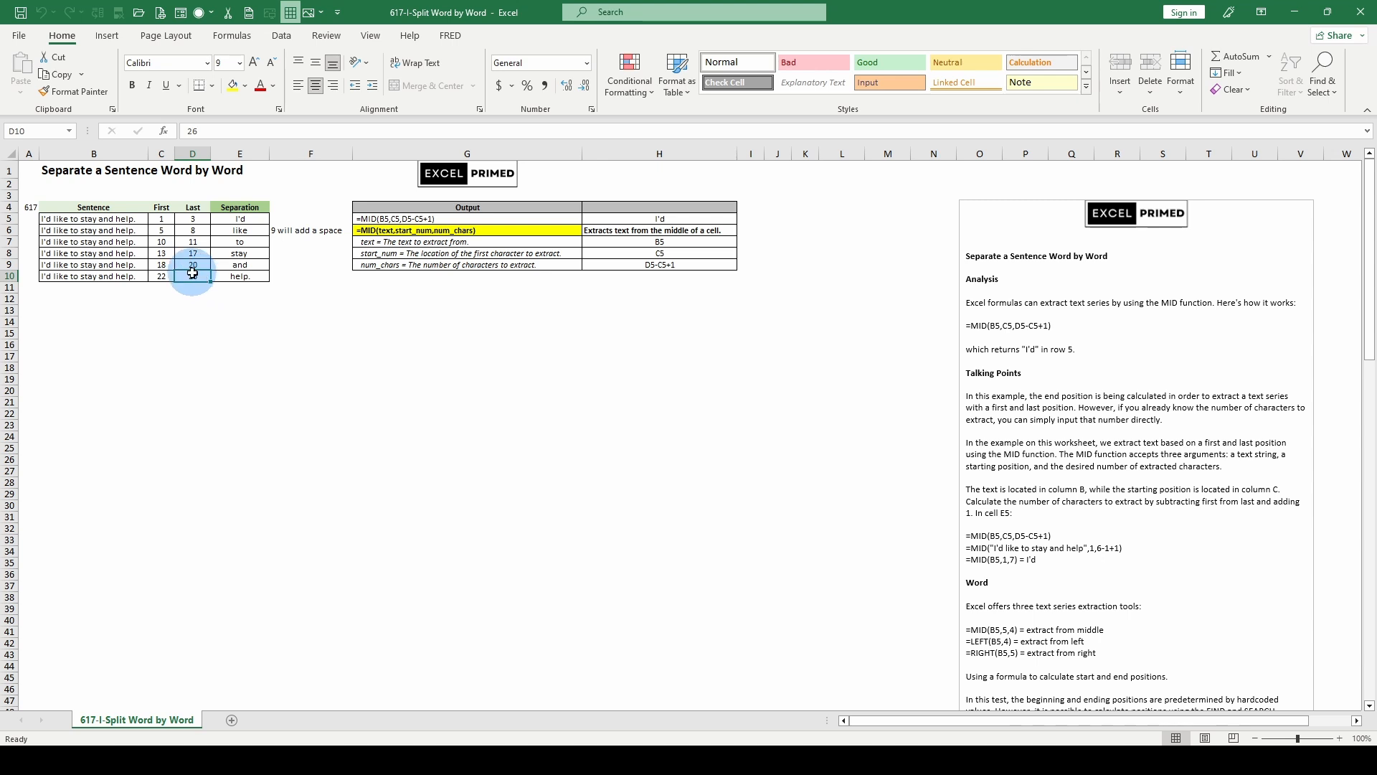
click(231, 272)
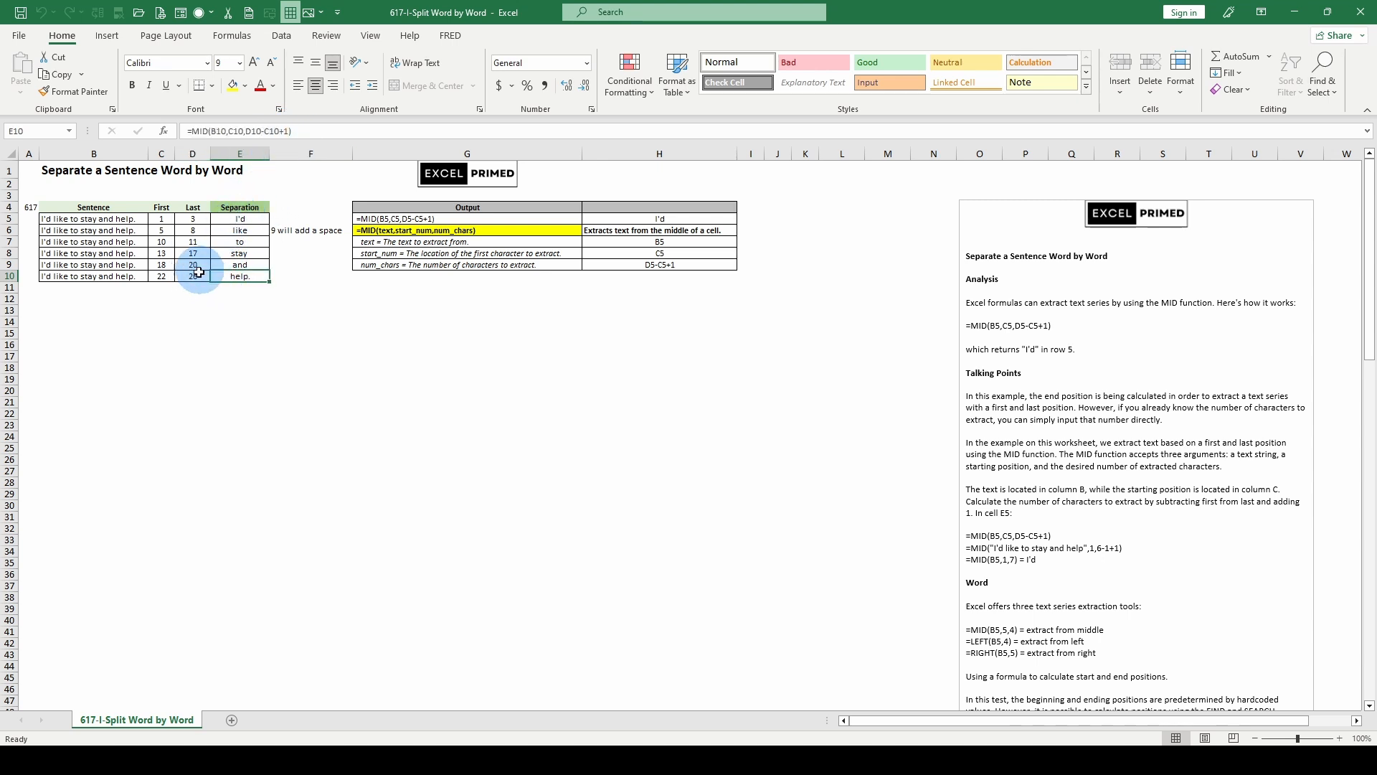
click(199, 276)
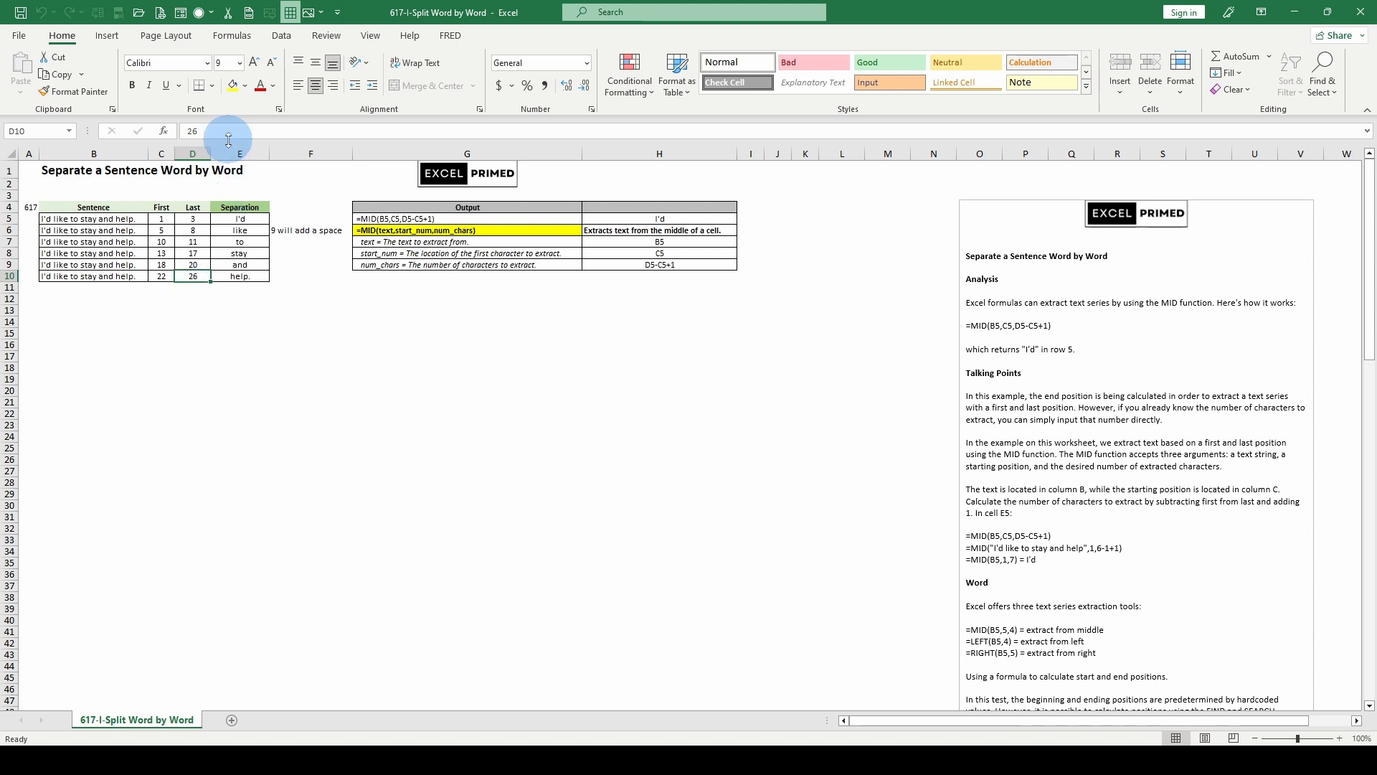
drag(220, 136, 171, 149)
text(=)
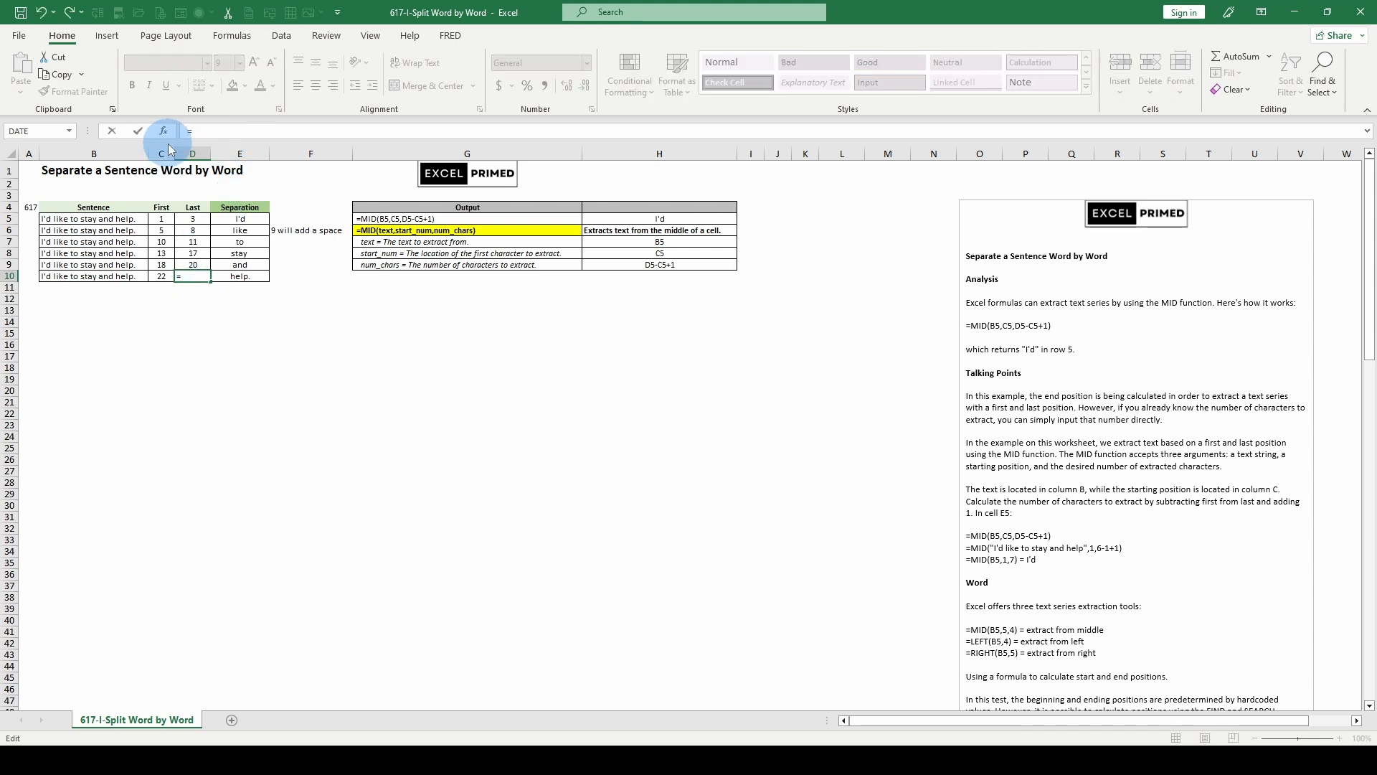
click(163, 277)
text(=)
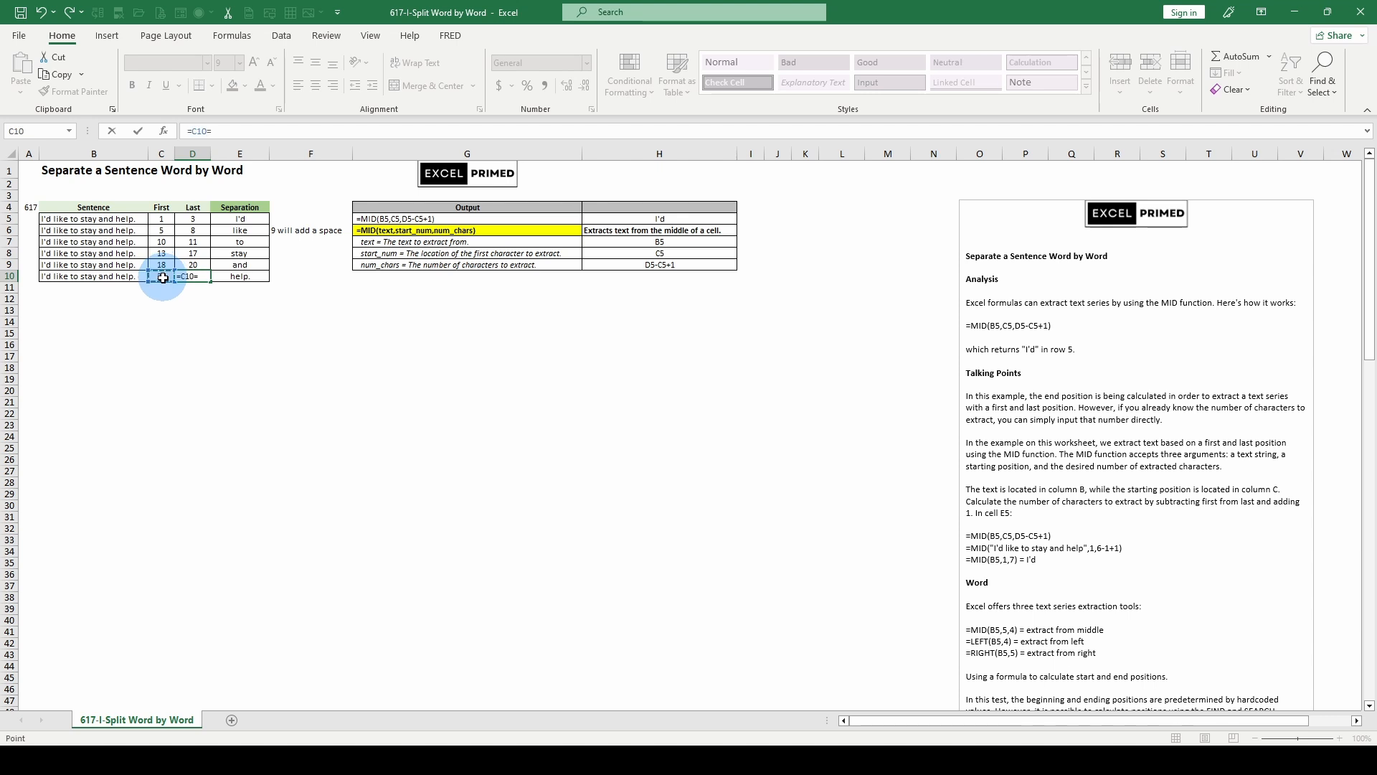
key(BackSpace)
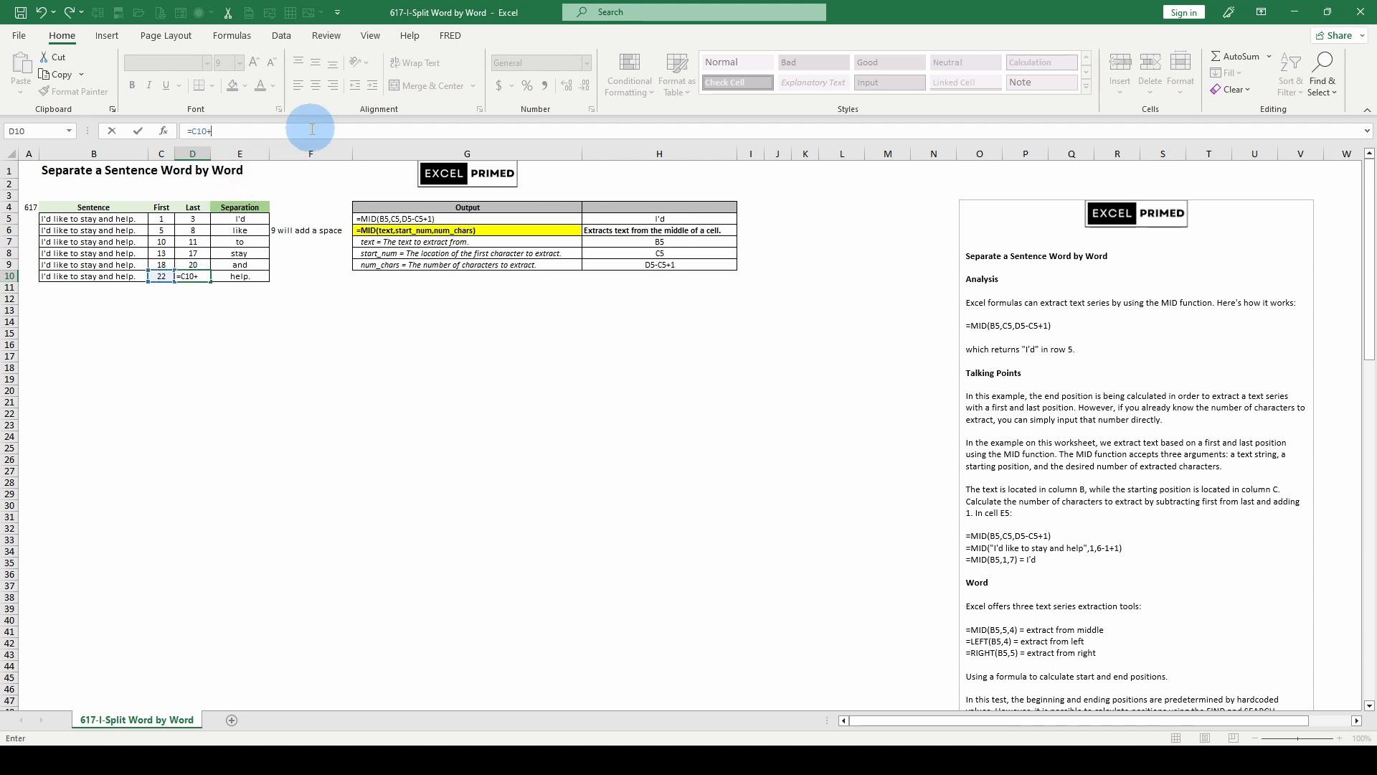
click(234, 276)
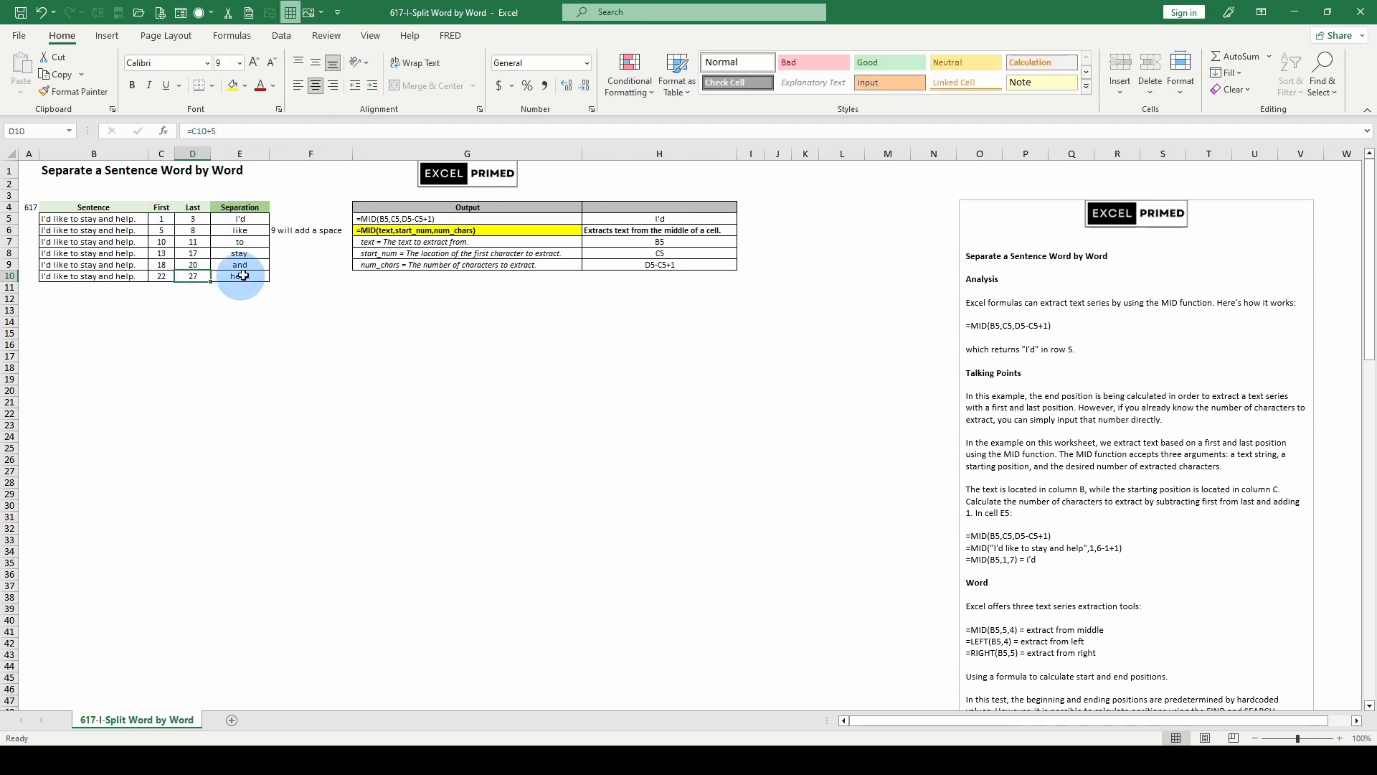
- Change the formula in D10 to =C10+4 and check the Separation formula in E10
click(192, 276)
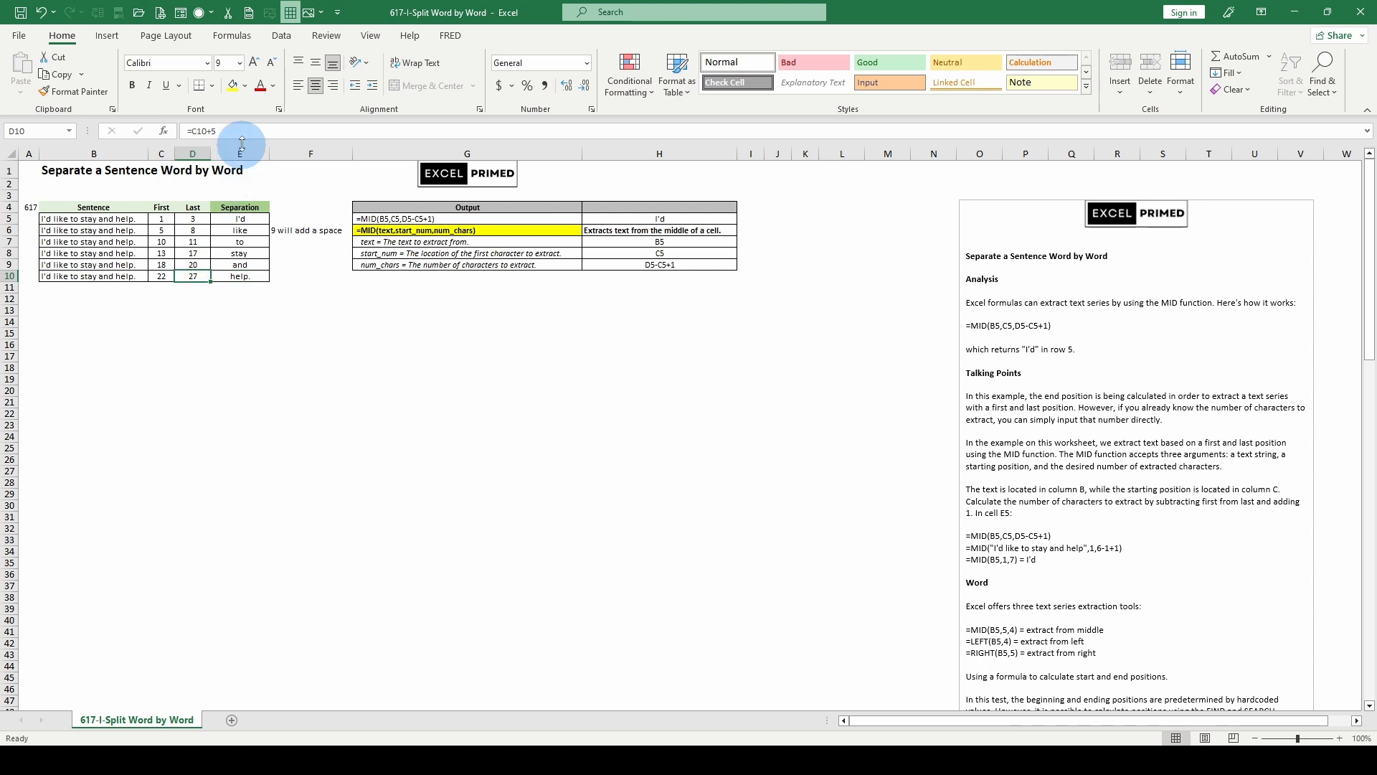
click(211, 131)
key(BackSpace)
text(4)
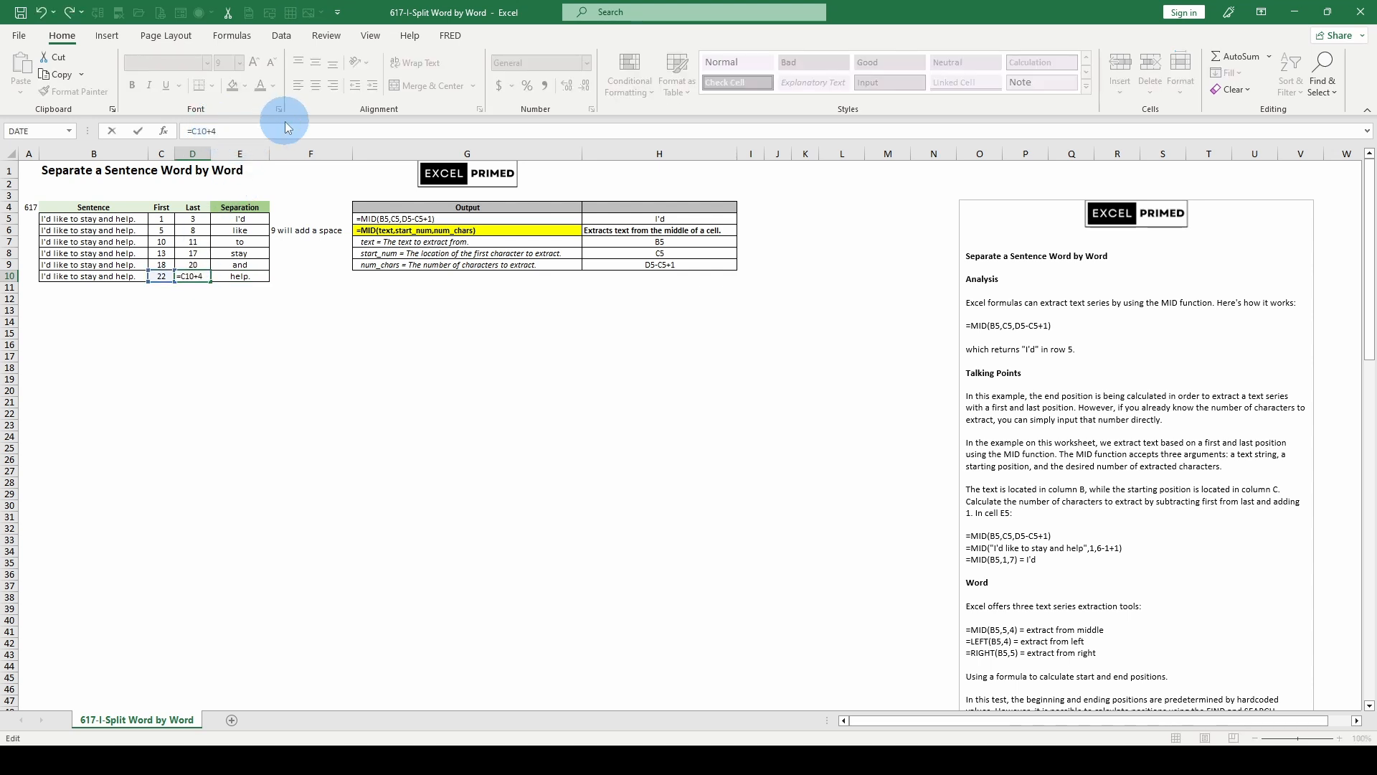
key(ctrl+Return)
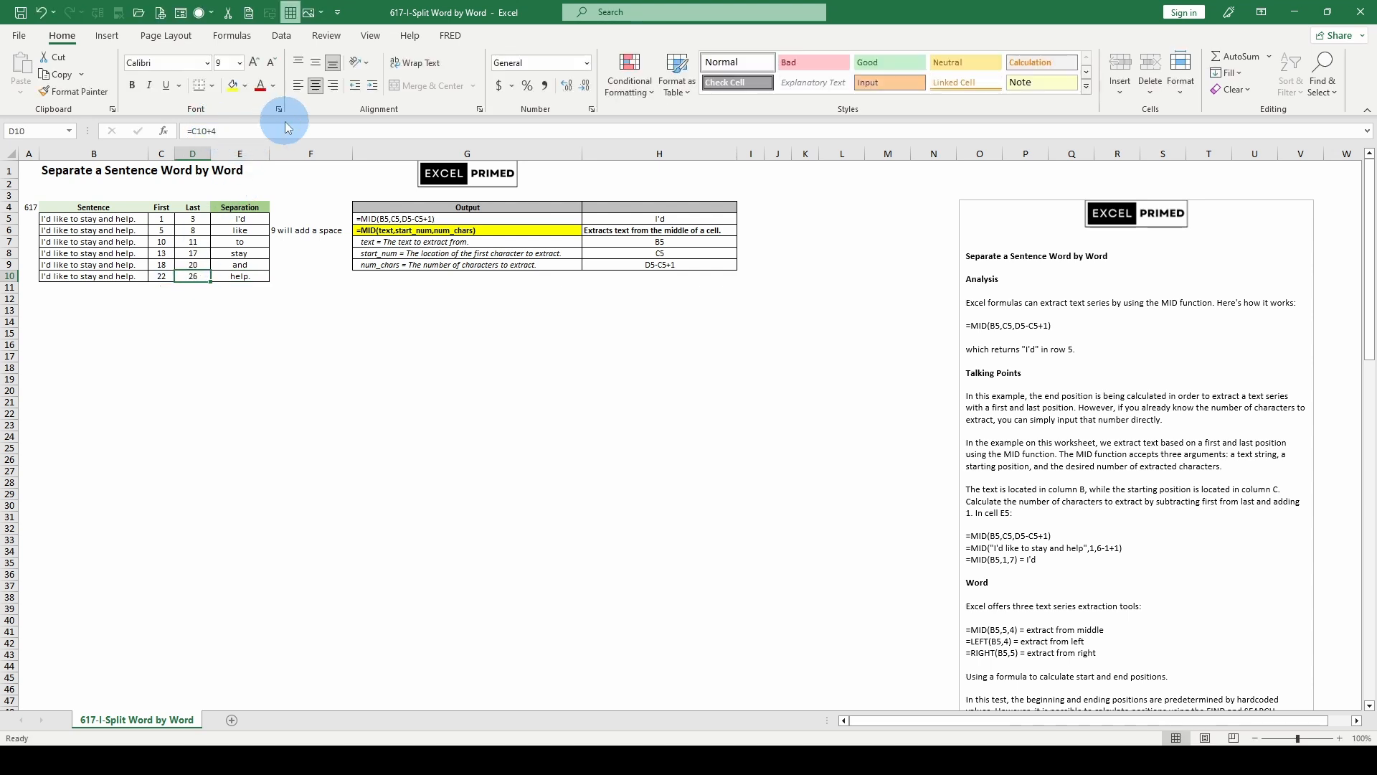
key(Right)
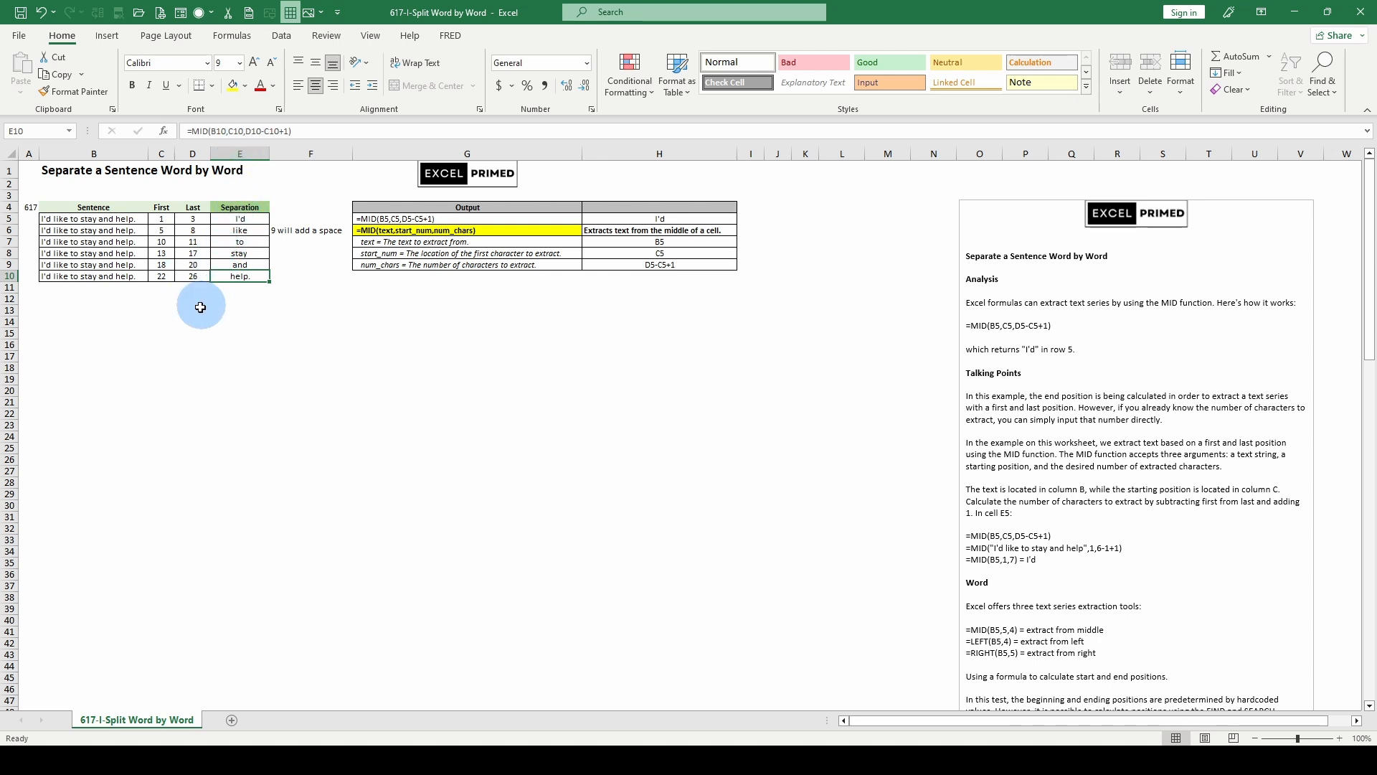
- Set the Last position in D10 to 23 and check the word extracted in E10
click(193, 276)
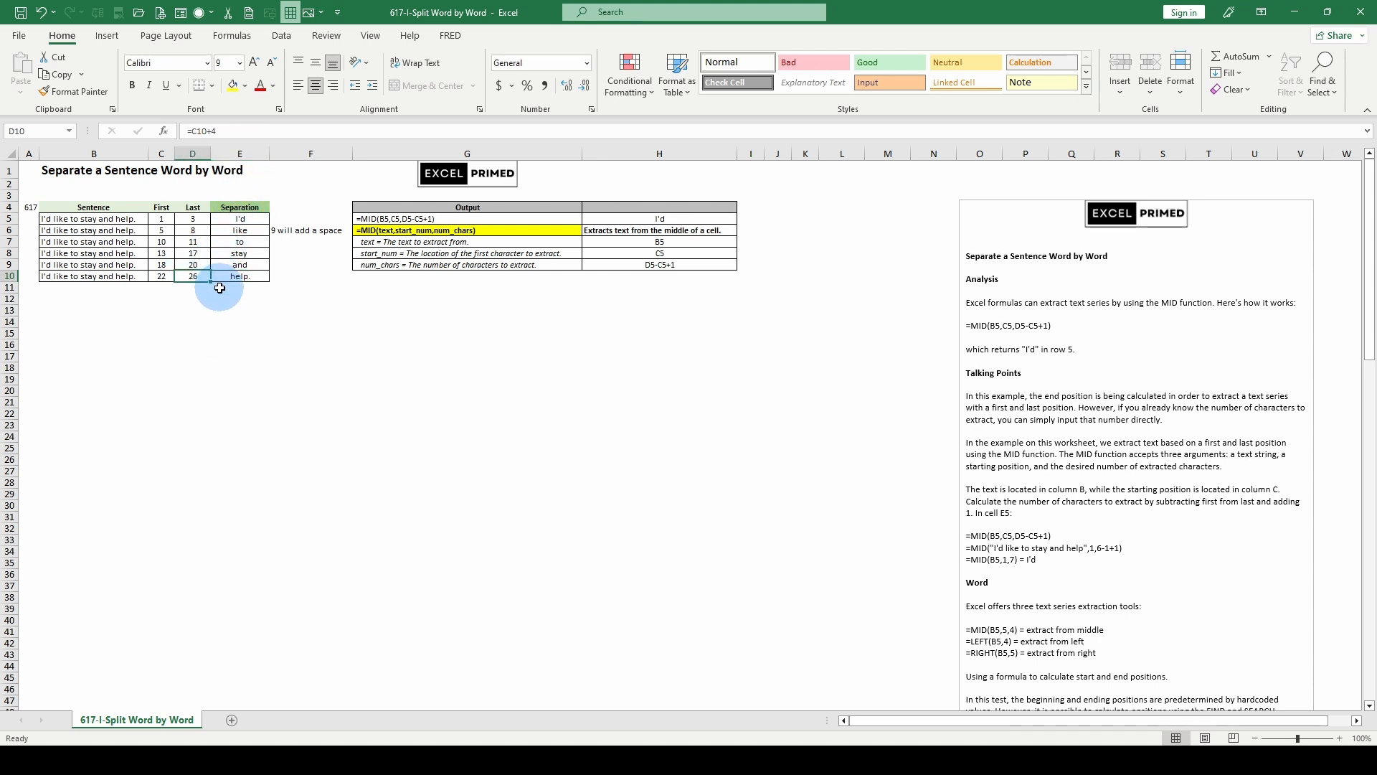
text(23)
key(ctrl+Return)
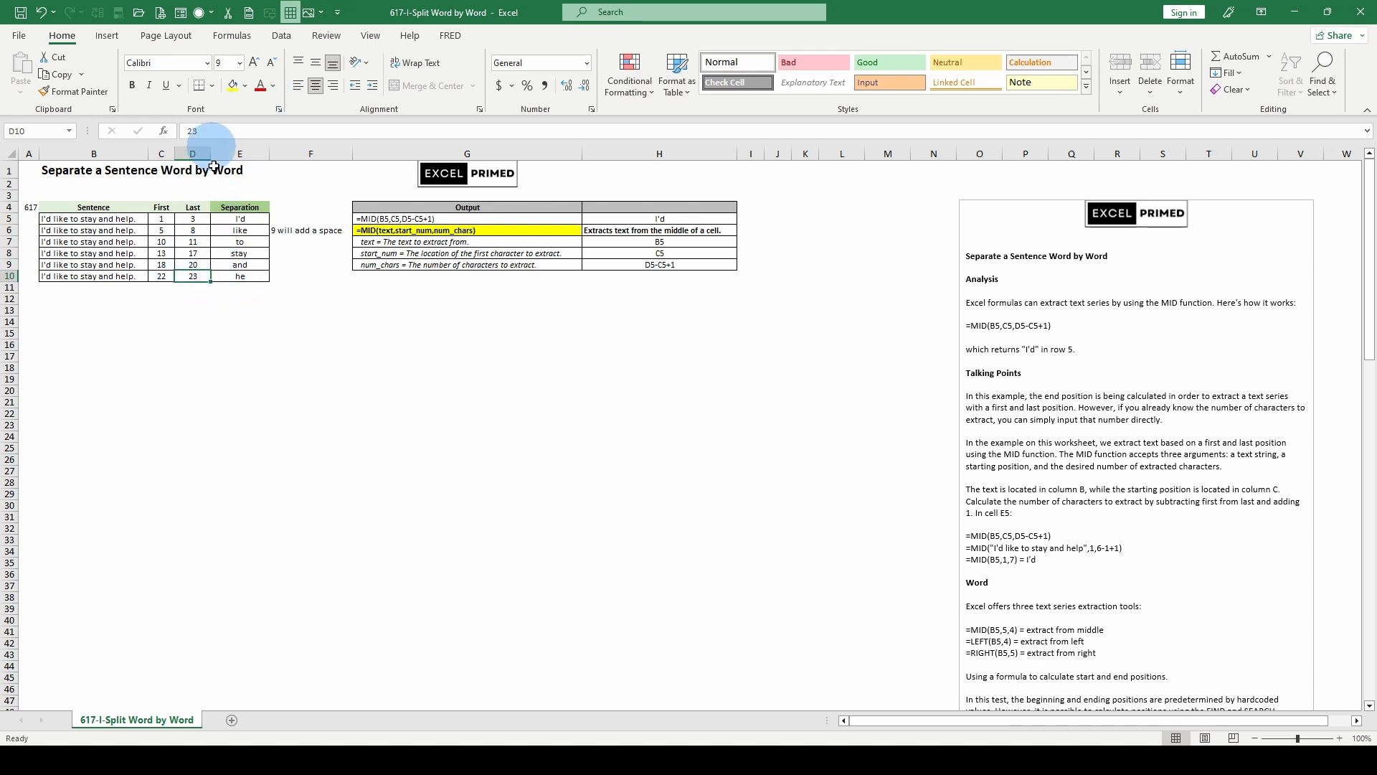
click(240, 276)
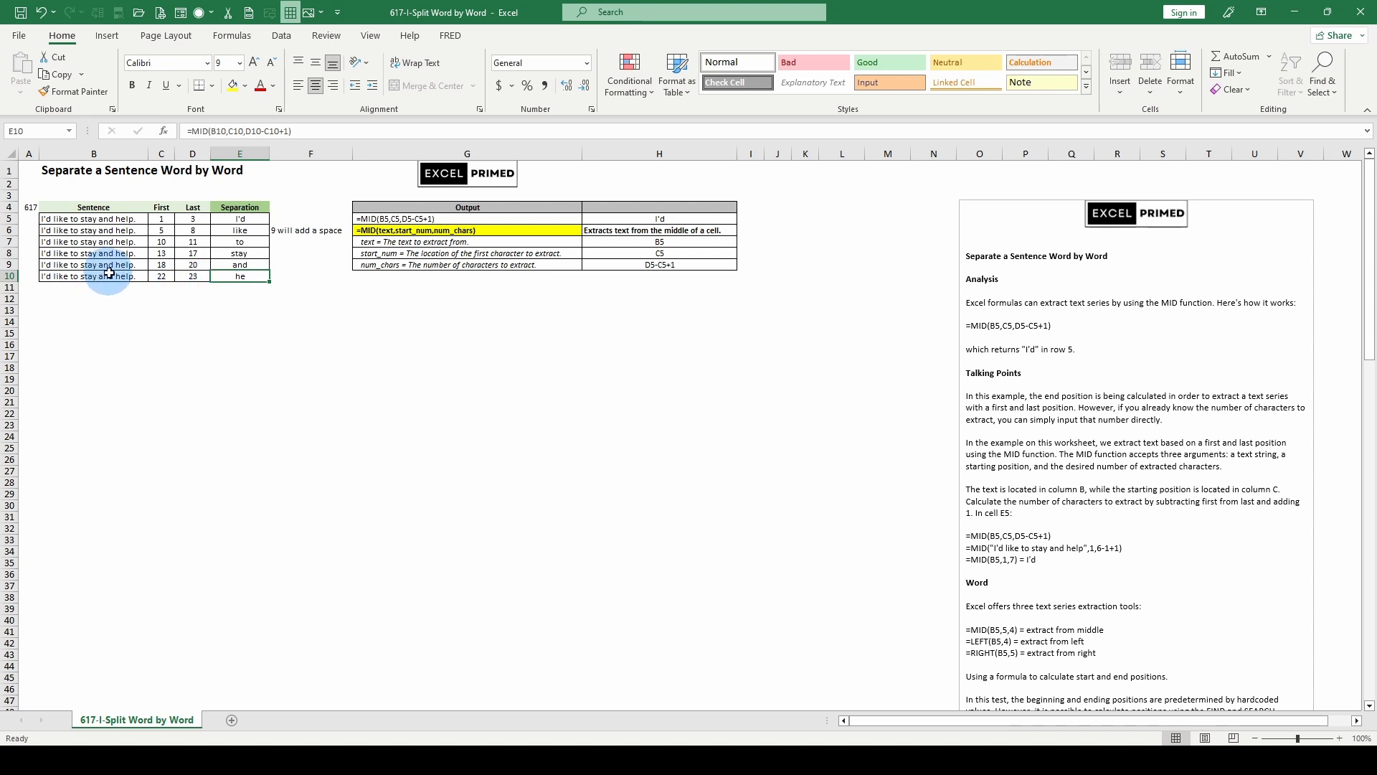
- Replace the fixed number in D10 with the formula =C10+4
click(192, 275)
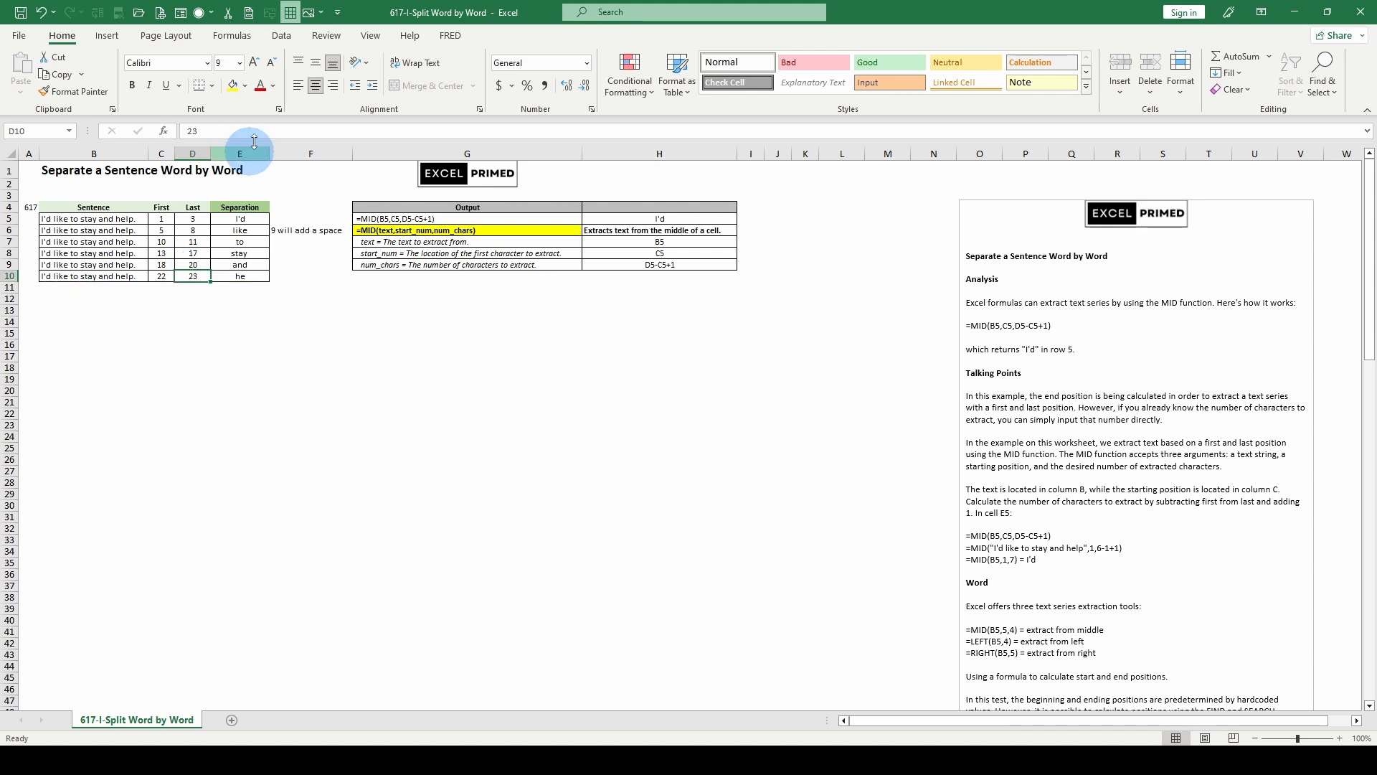
double_click(214, 129)
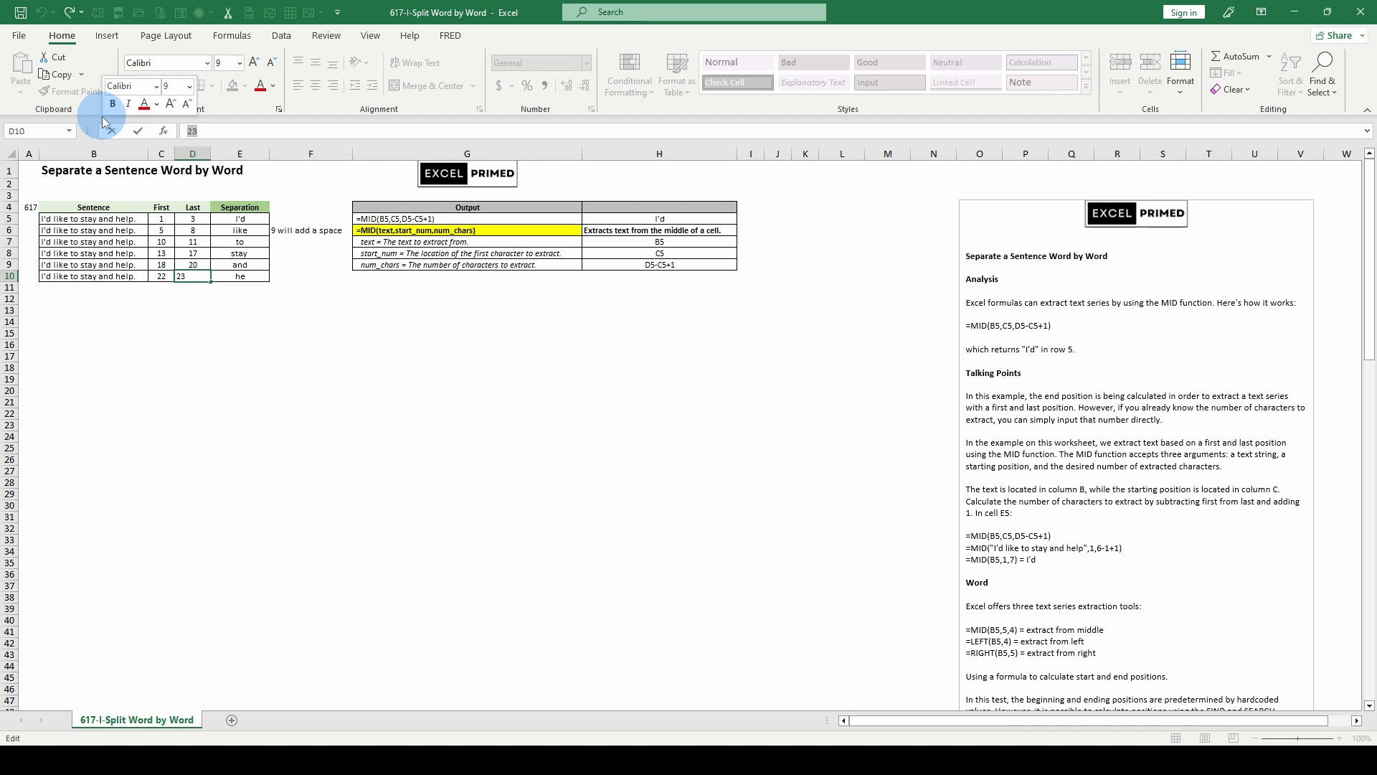
text(=)
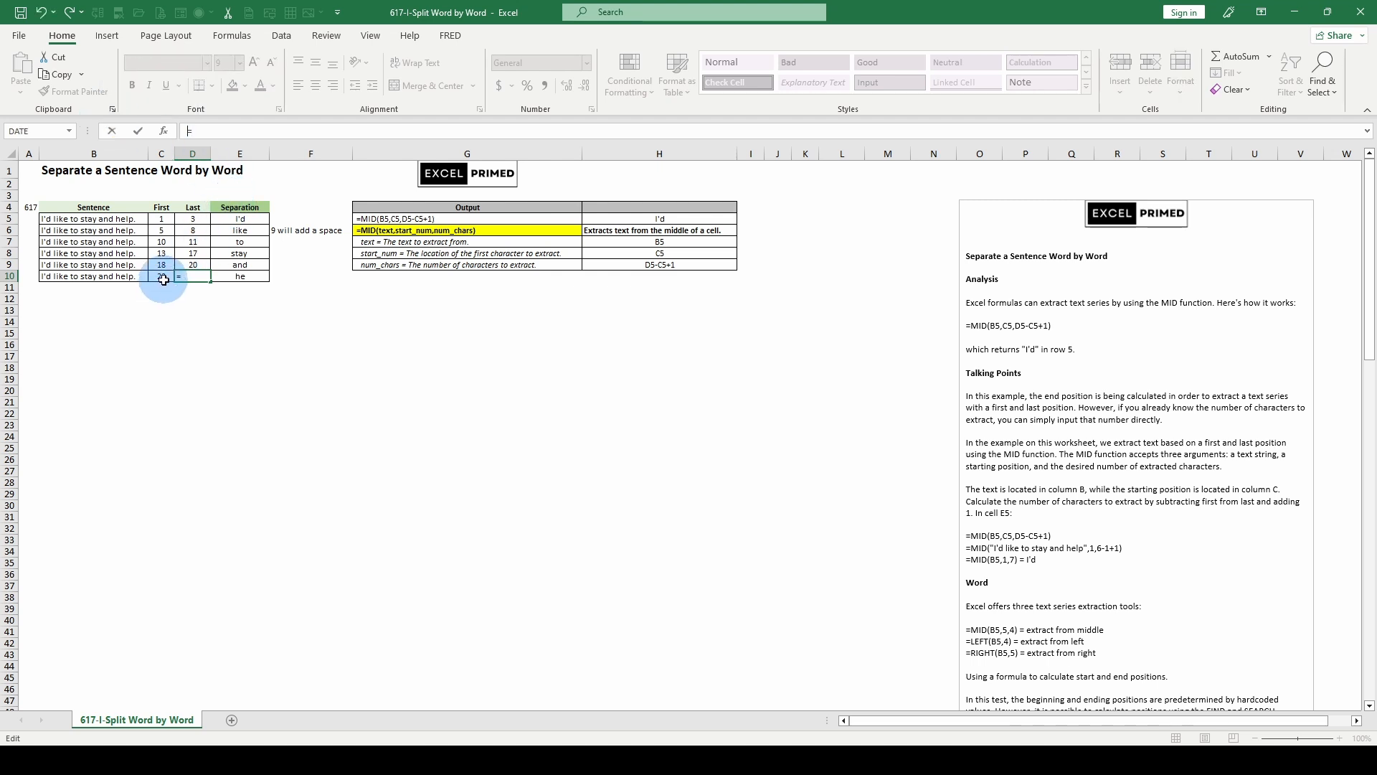
key(BackSpace)
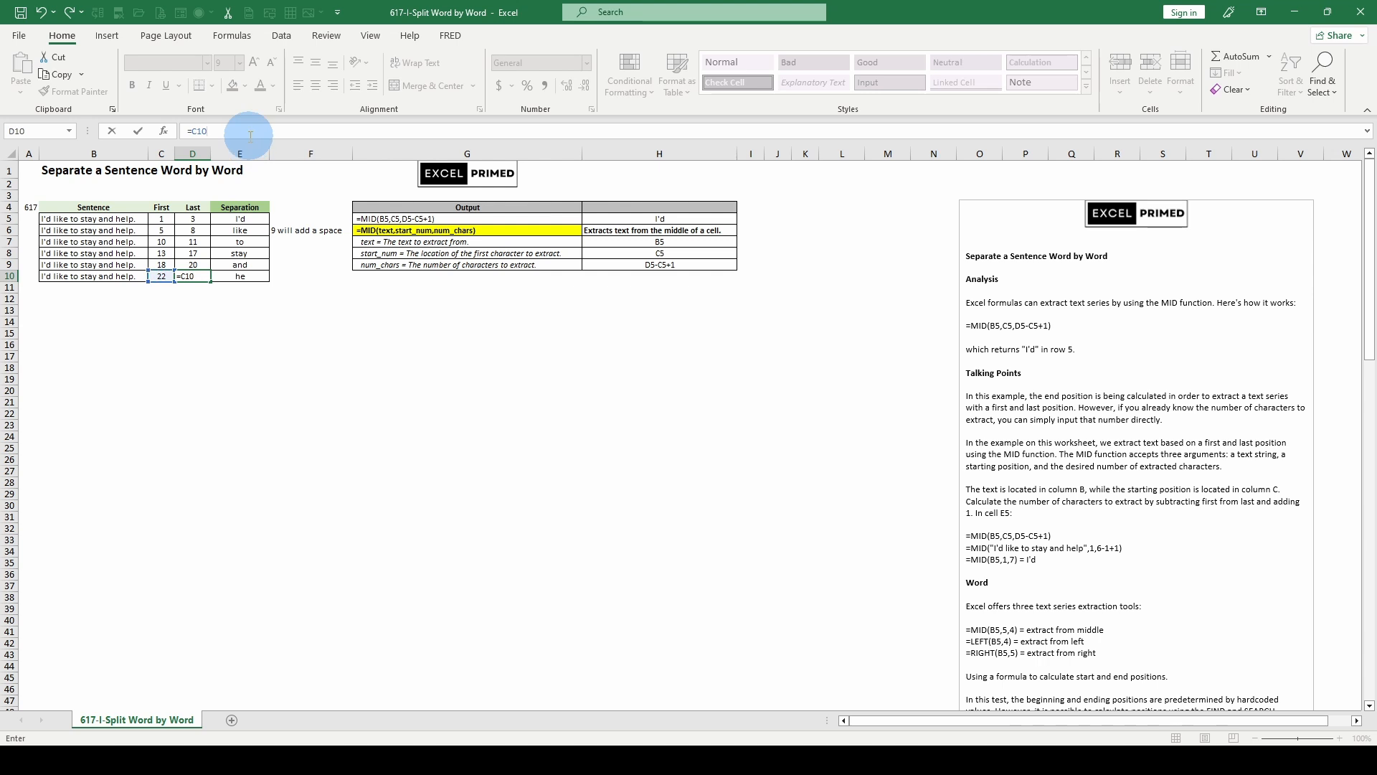
key(ctrl+Return)
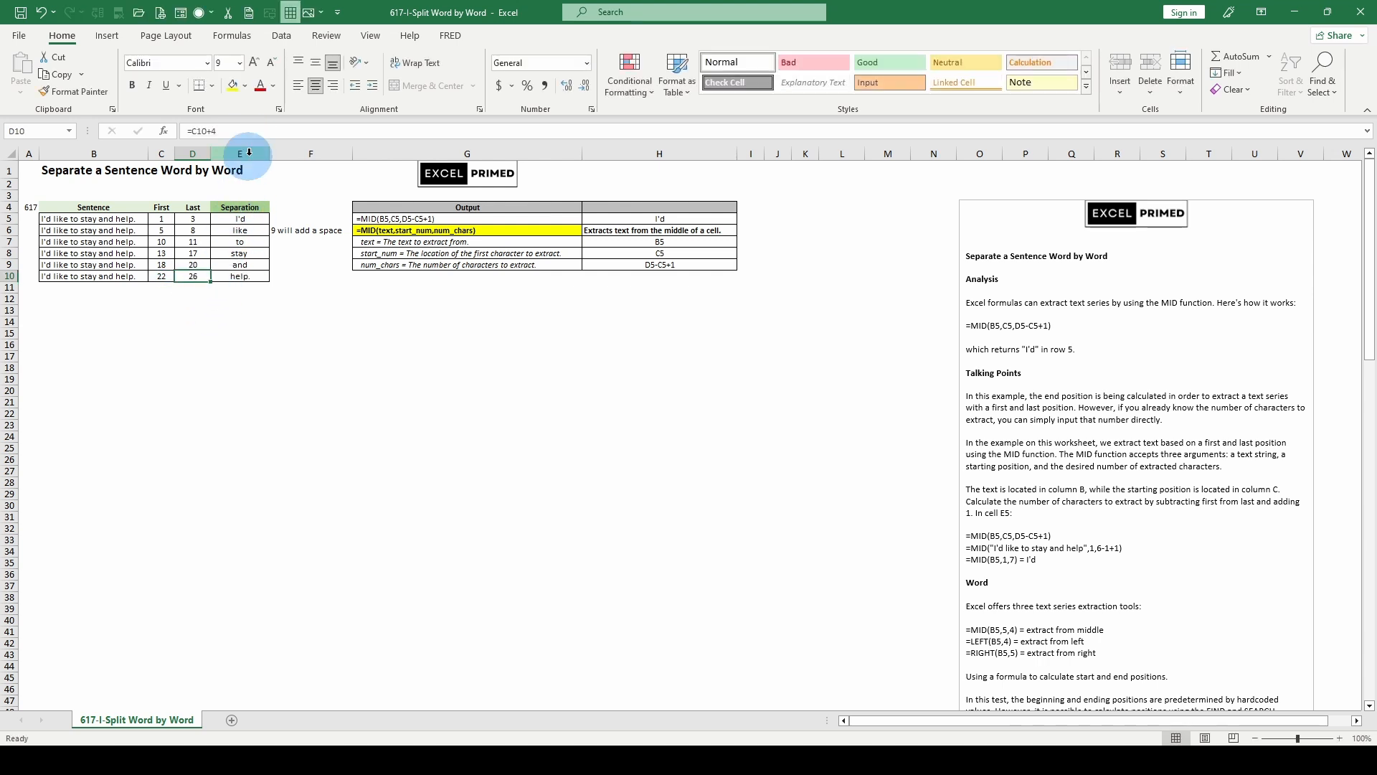
key(Escape)
- Try C10+5 and C10+4 as the num_chars argument of the MID formula in E10
click(240, 273)
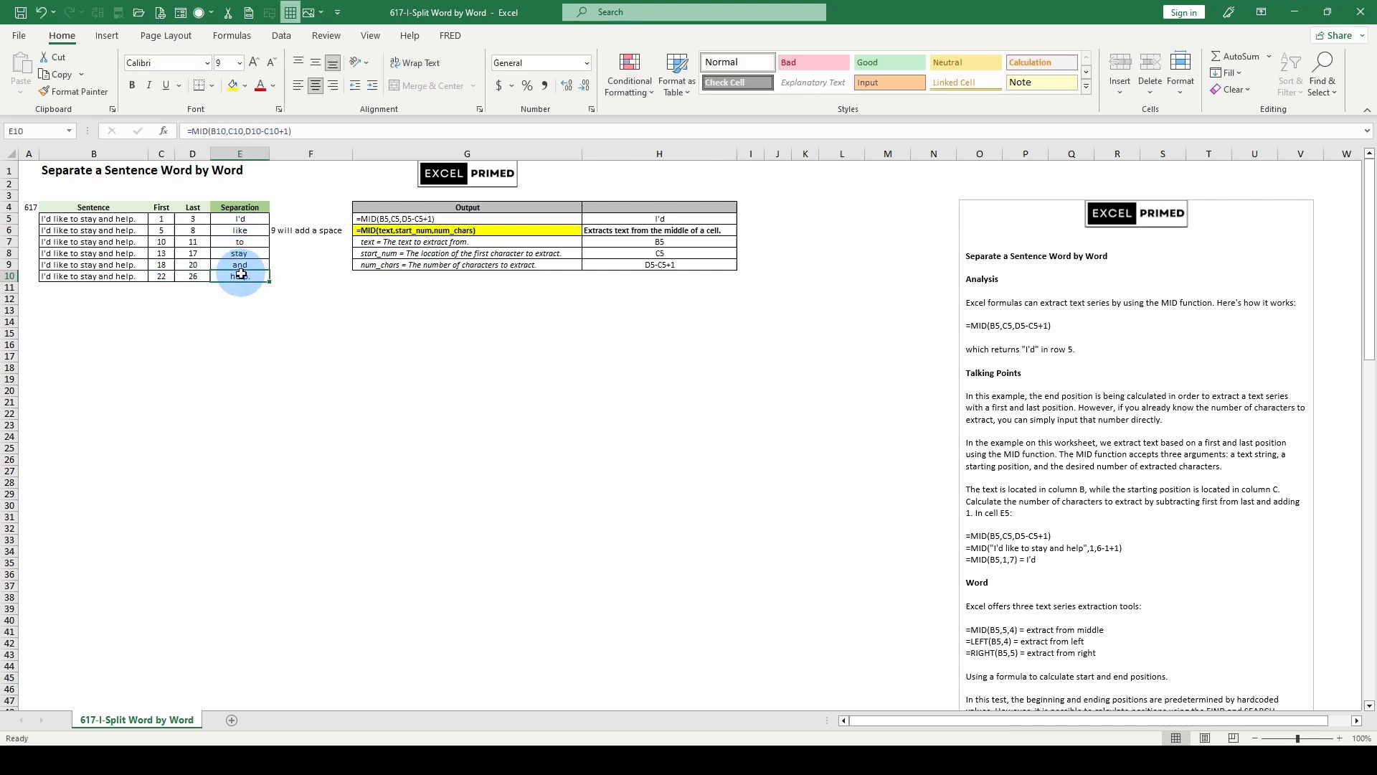
click(246, 132)
drag(251, 131, 290, 132)
click(162, 274)
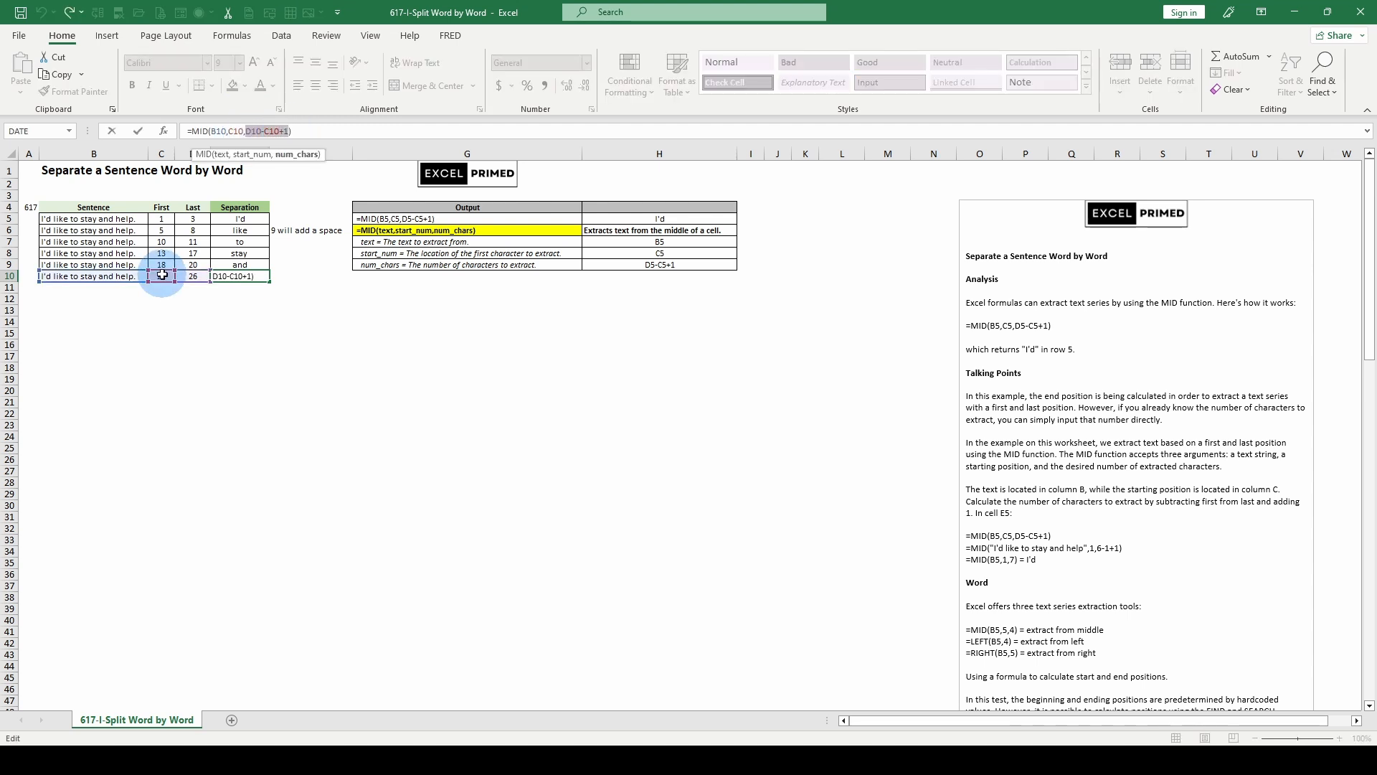
text(+)
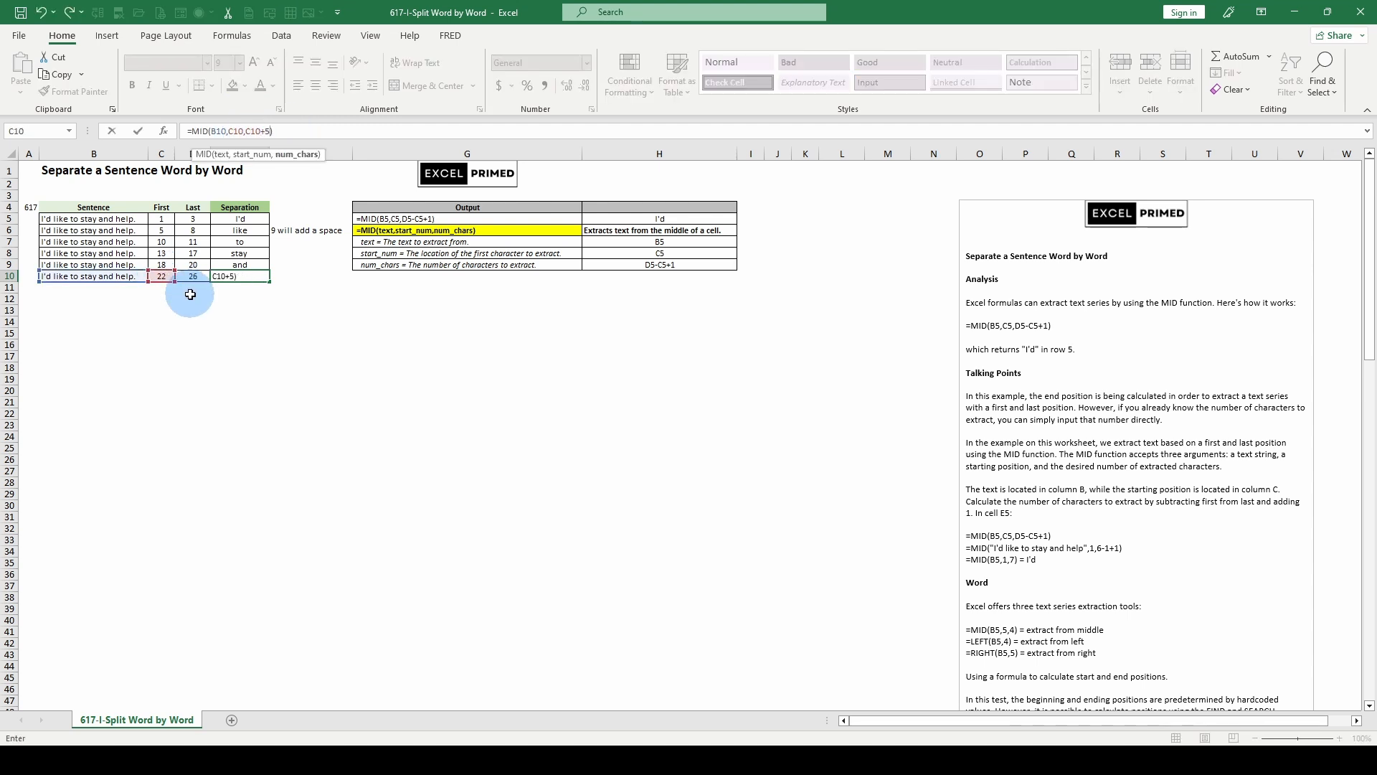
key(Return)
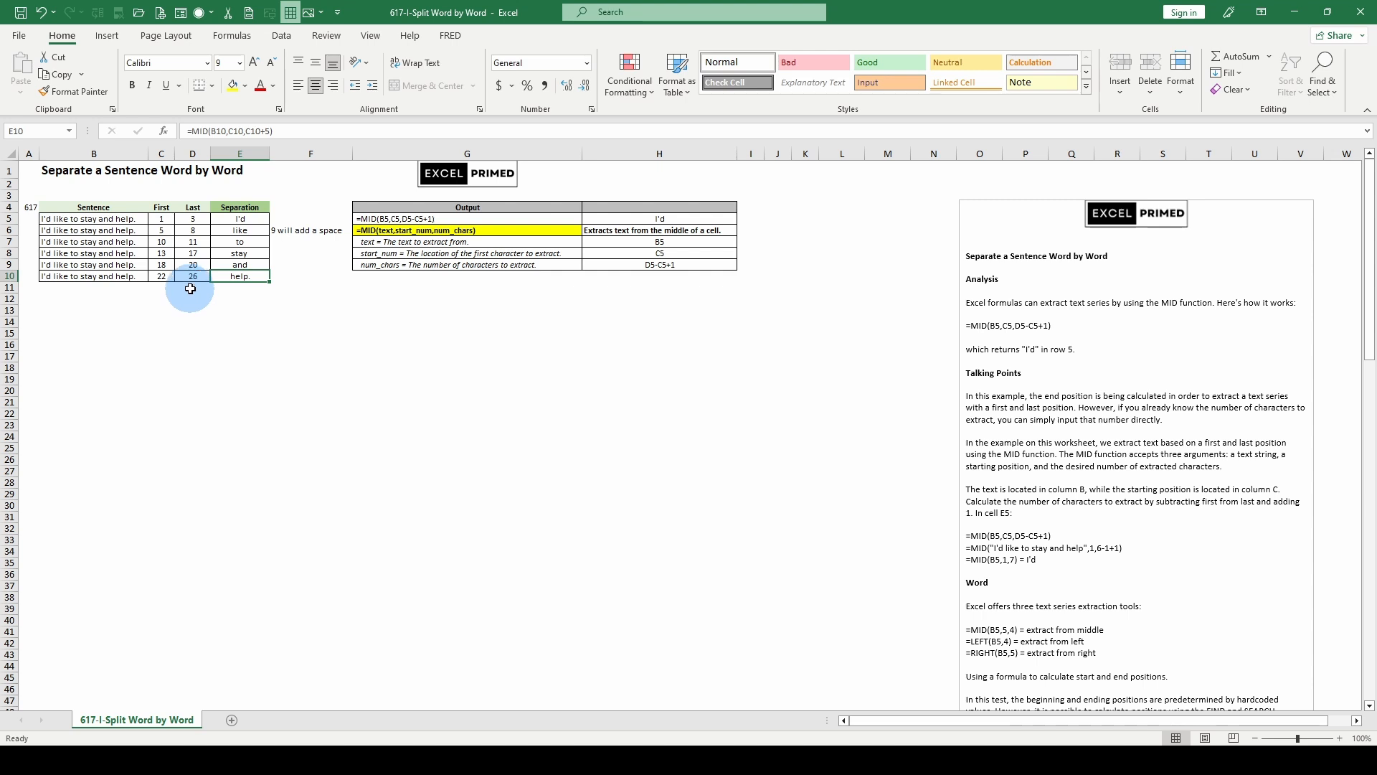
click(263, 131)
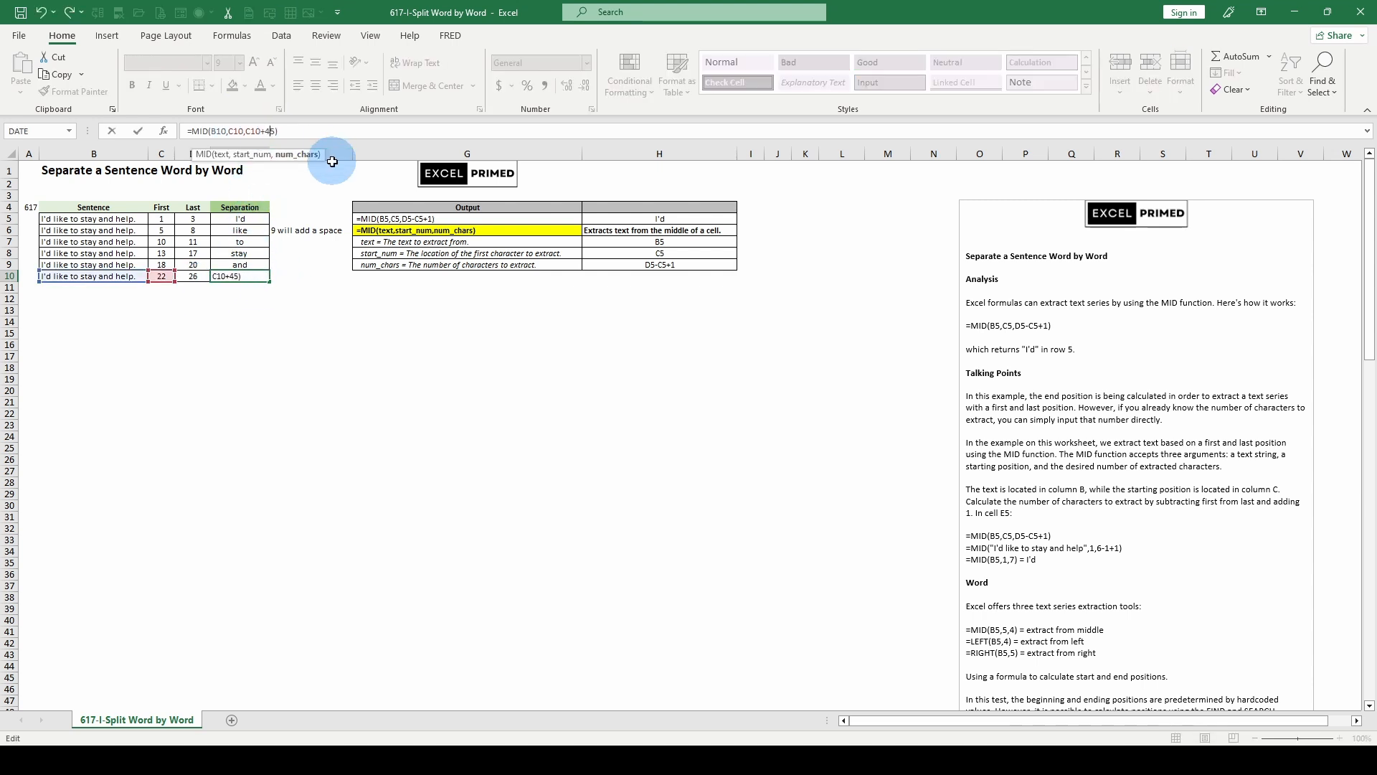
key(Return)
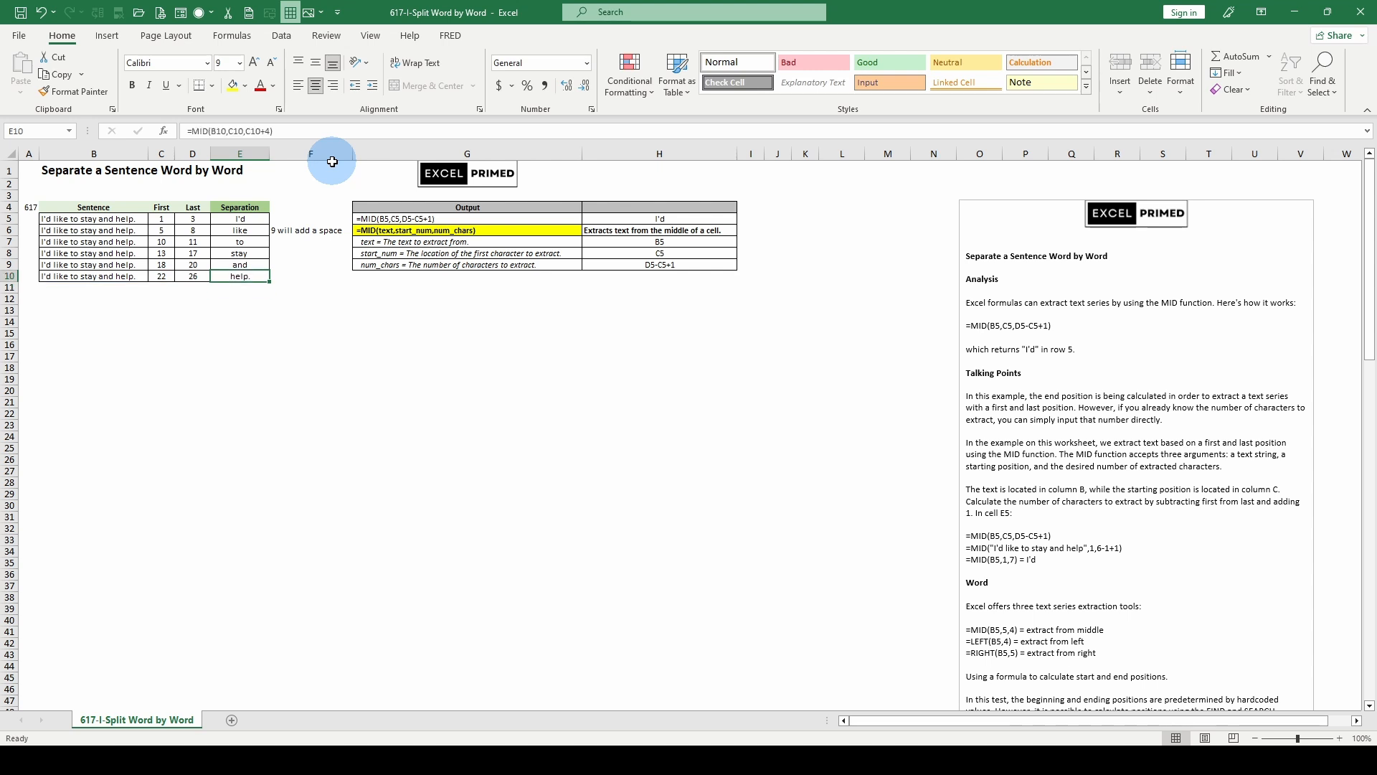
- Change the E10 formula to =MID(B10,C10,4), using a fixed number of characters
click(270, 131)
text(3)
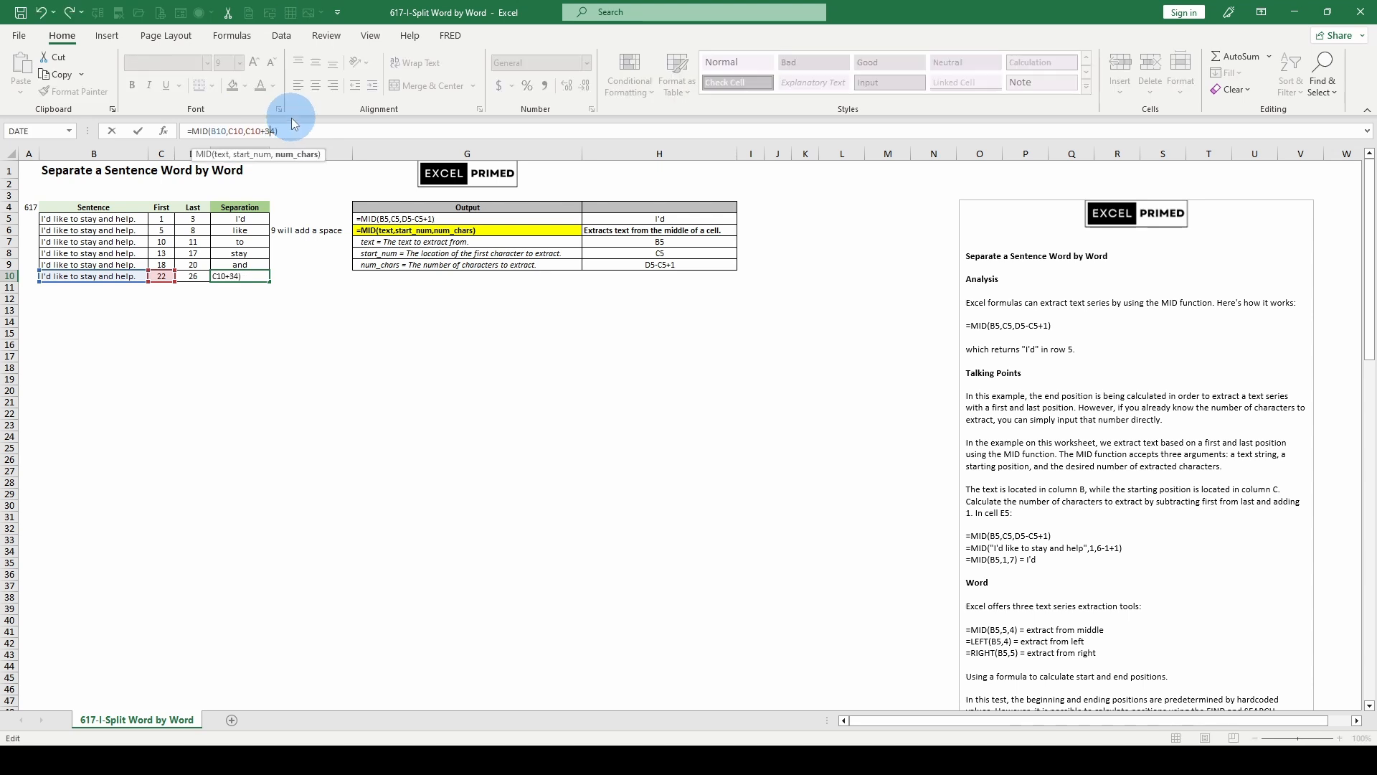
key(Delete)
key(Return)
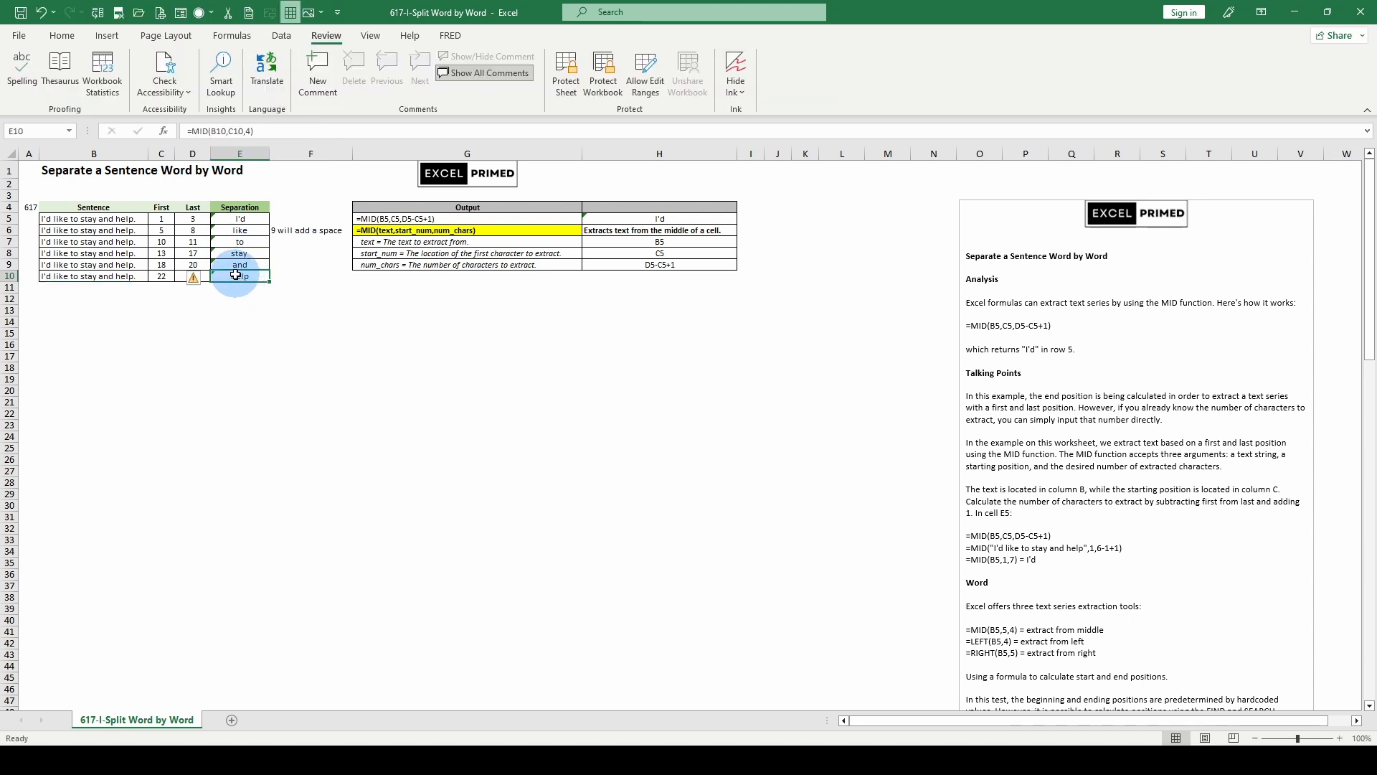
- Compare the E10 formula with C10 and E9, and set its num_chars argument to 5, giving =MID(B10,C10,5)
click(165, 277)
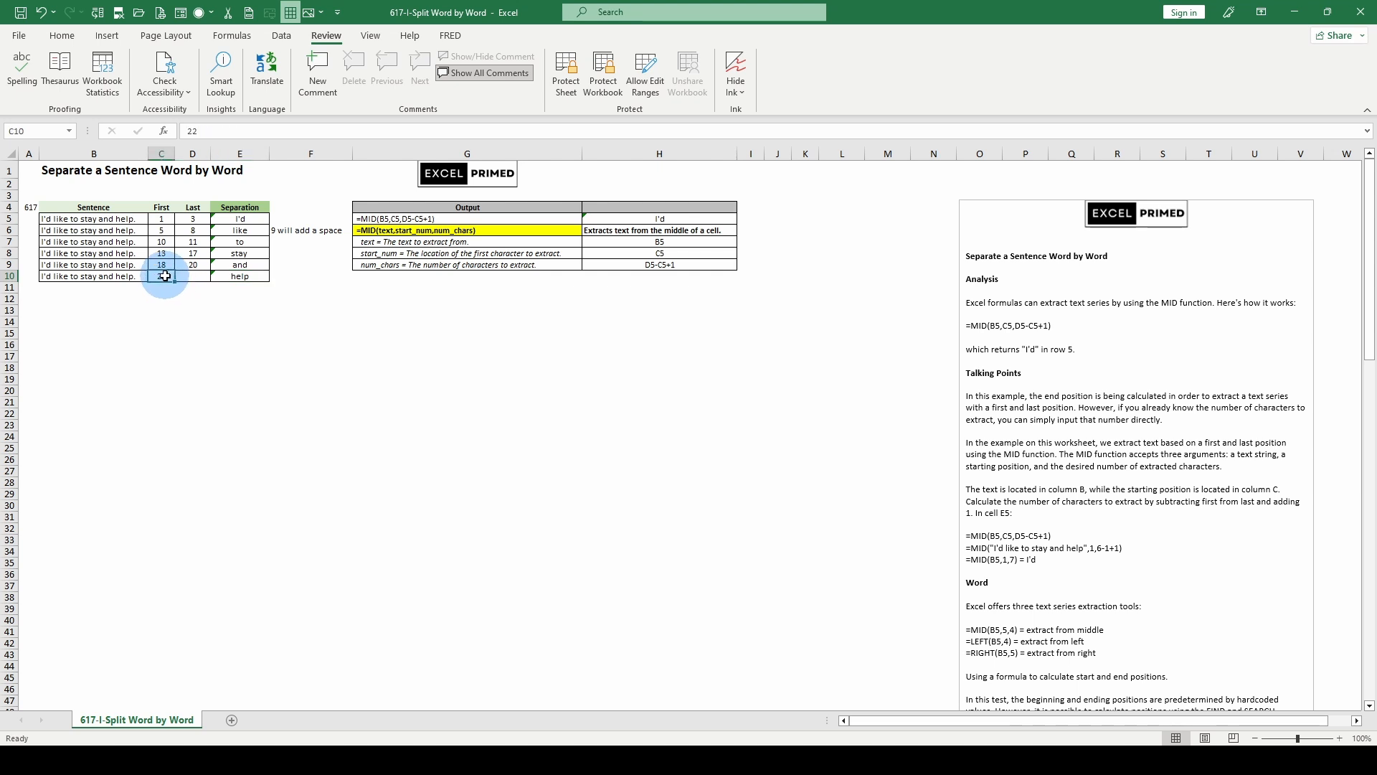
click(233, 276)
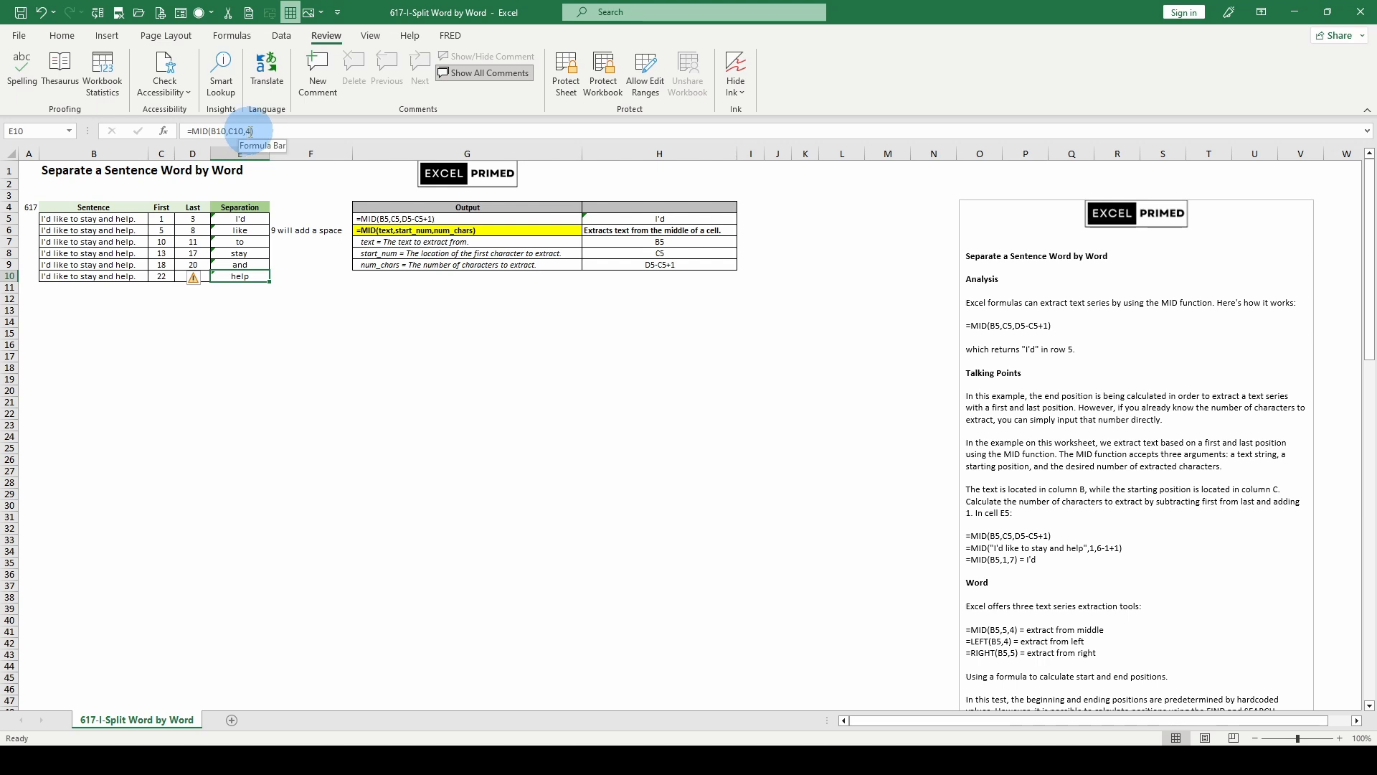
click(240, 264)
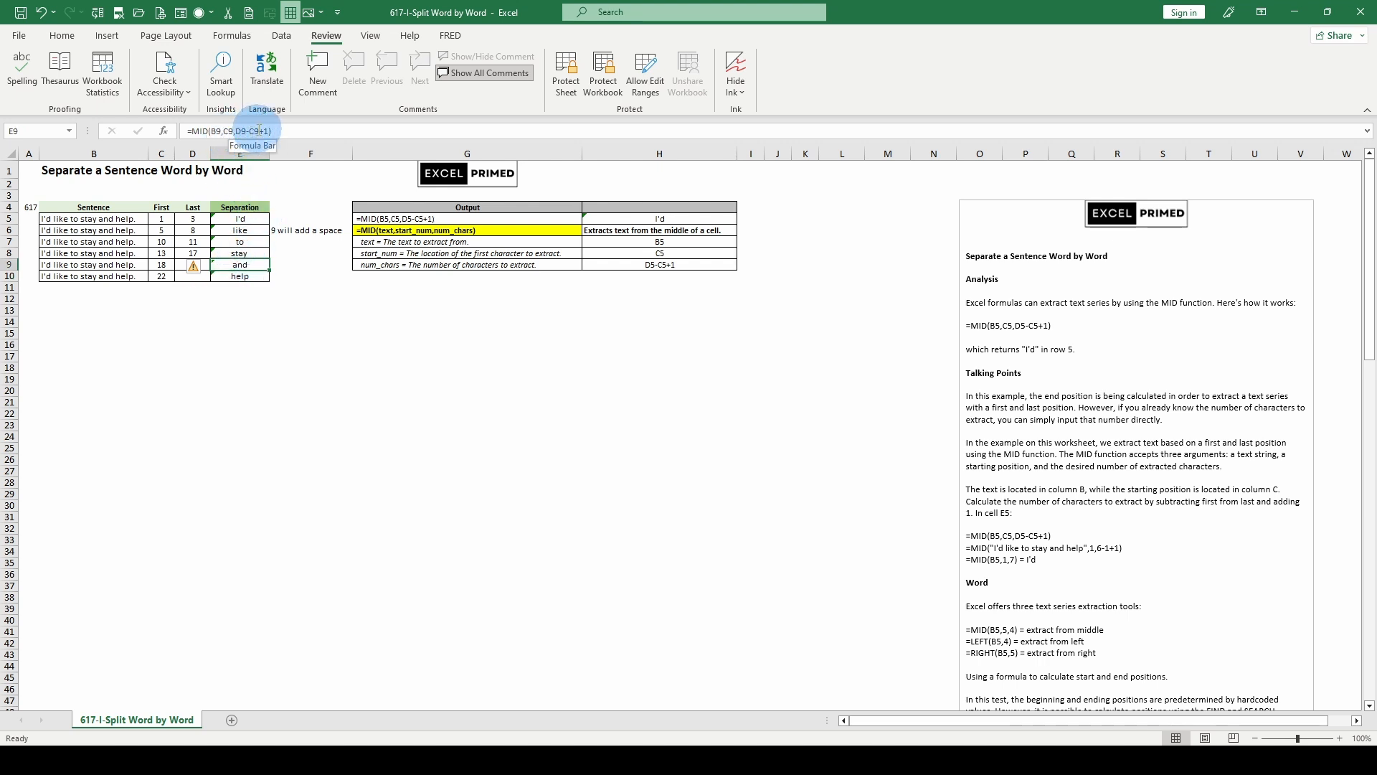
click(240, 276)
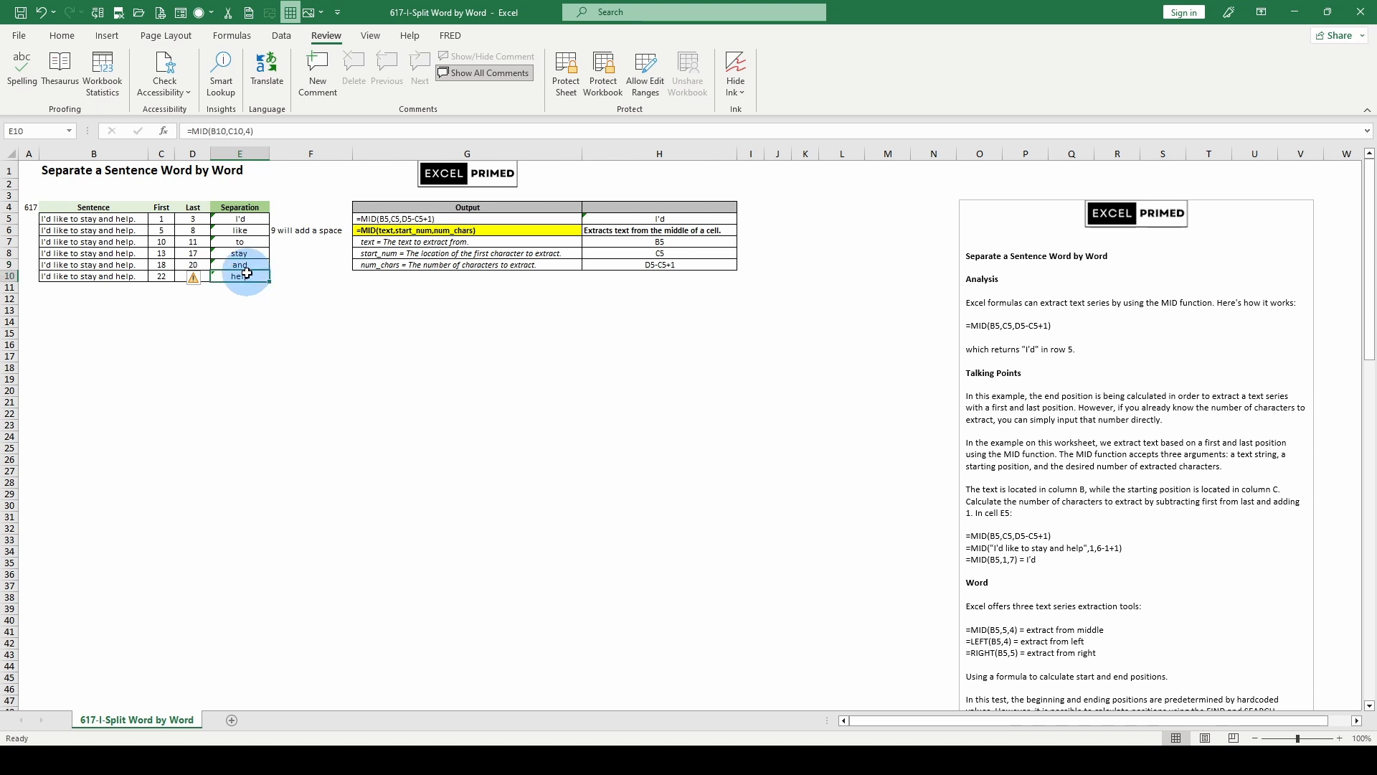
click(247, 130)
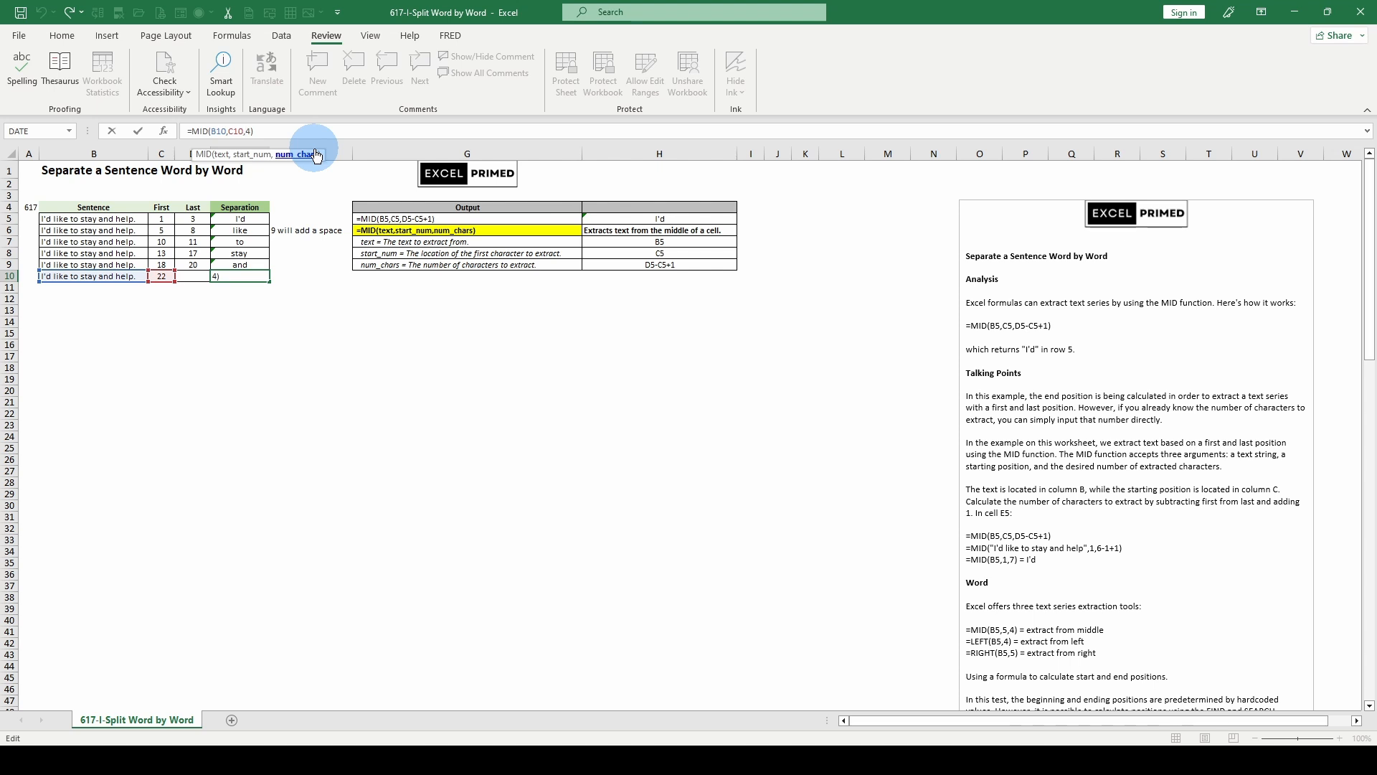
key(Return)
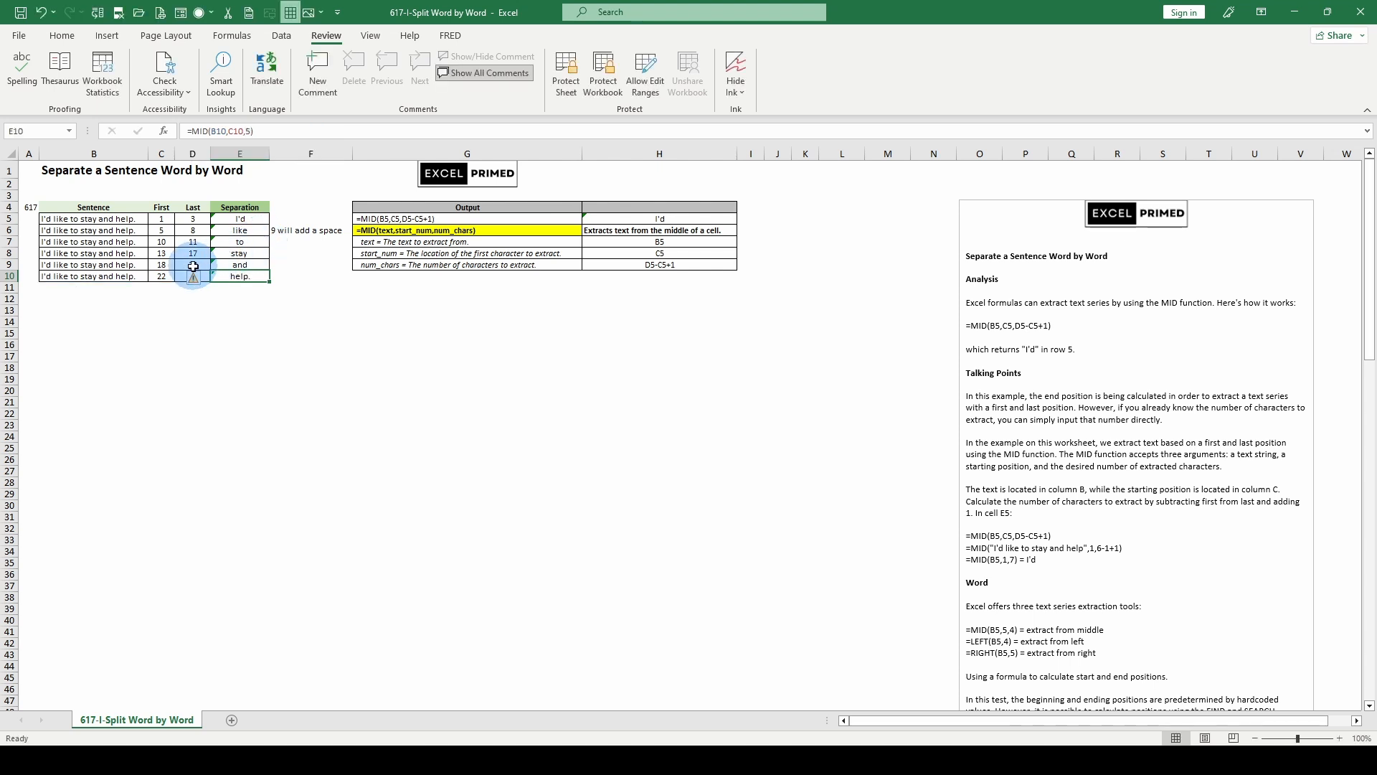
- Compare the last positions in D9:D10 with the E10 formula, and look over the MID notes beside the table
drag(192, 264, 194, 276)
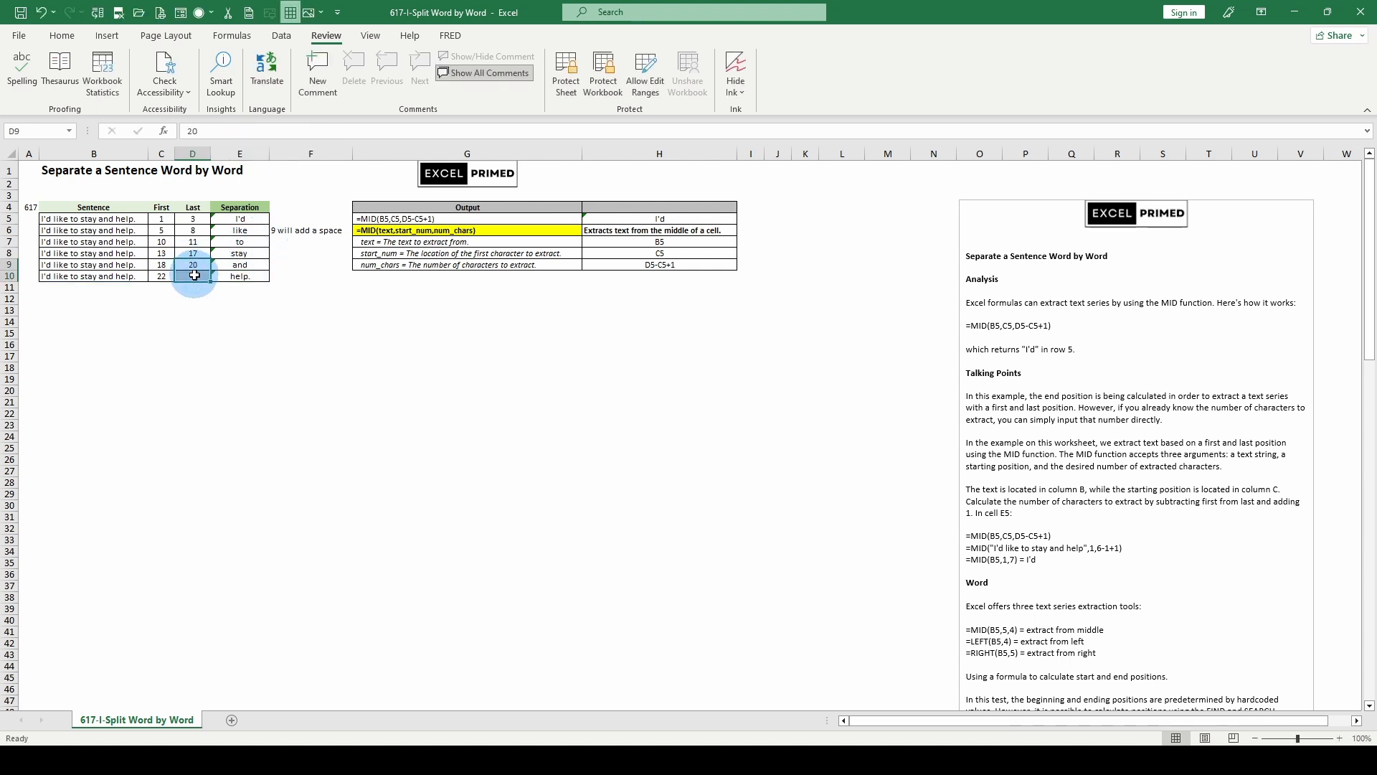
click(231, 276)
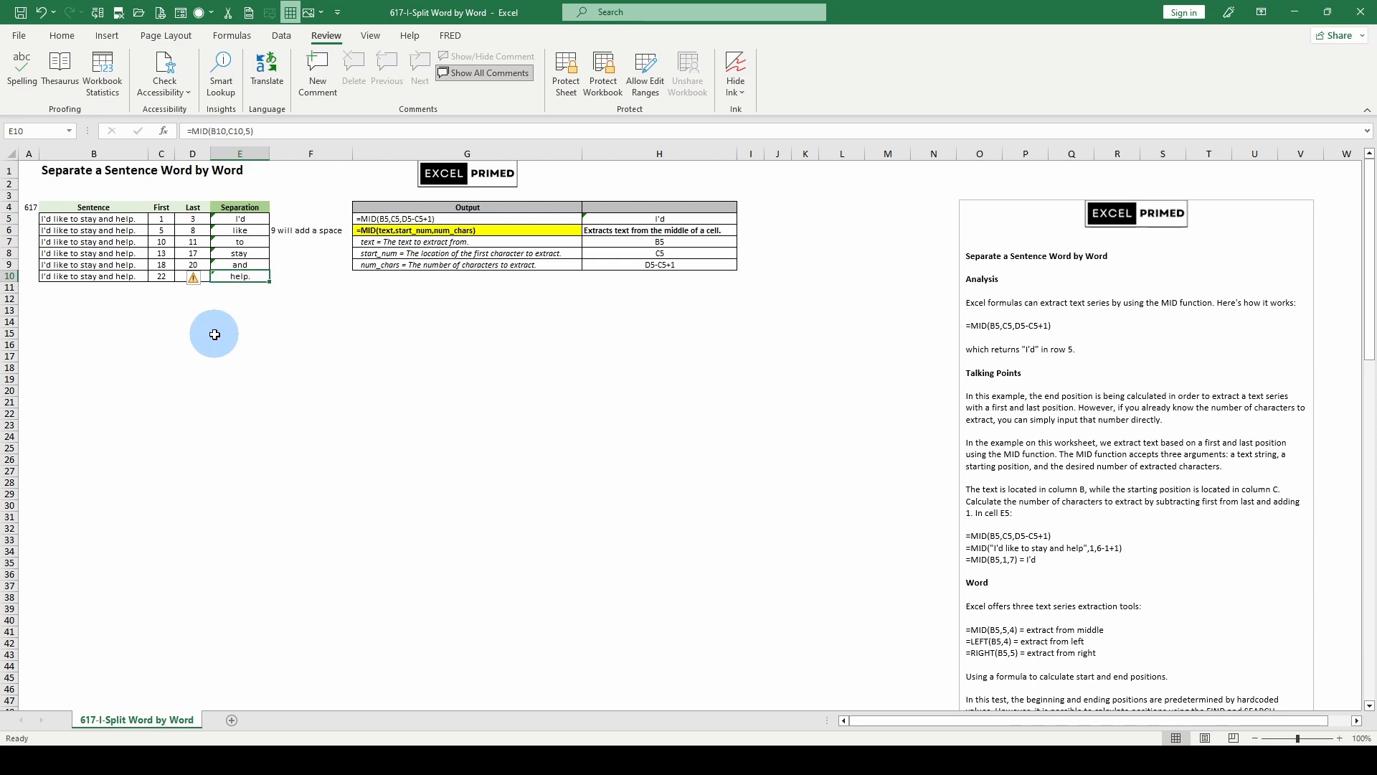
click(192, 275)
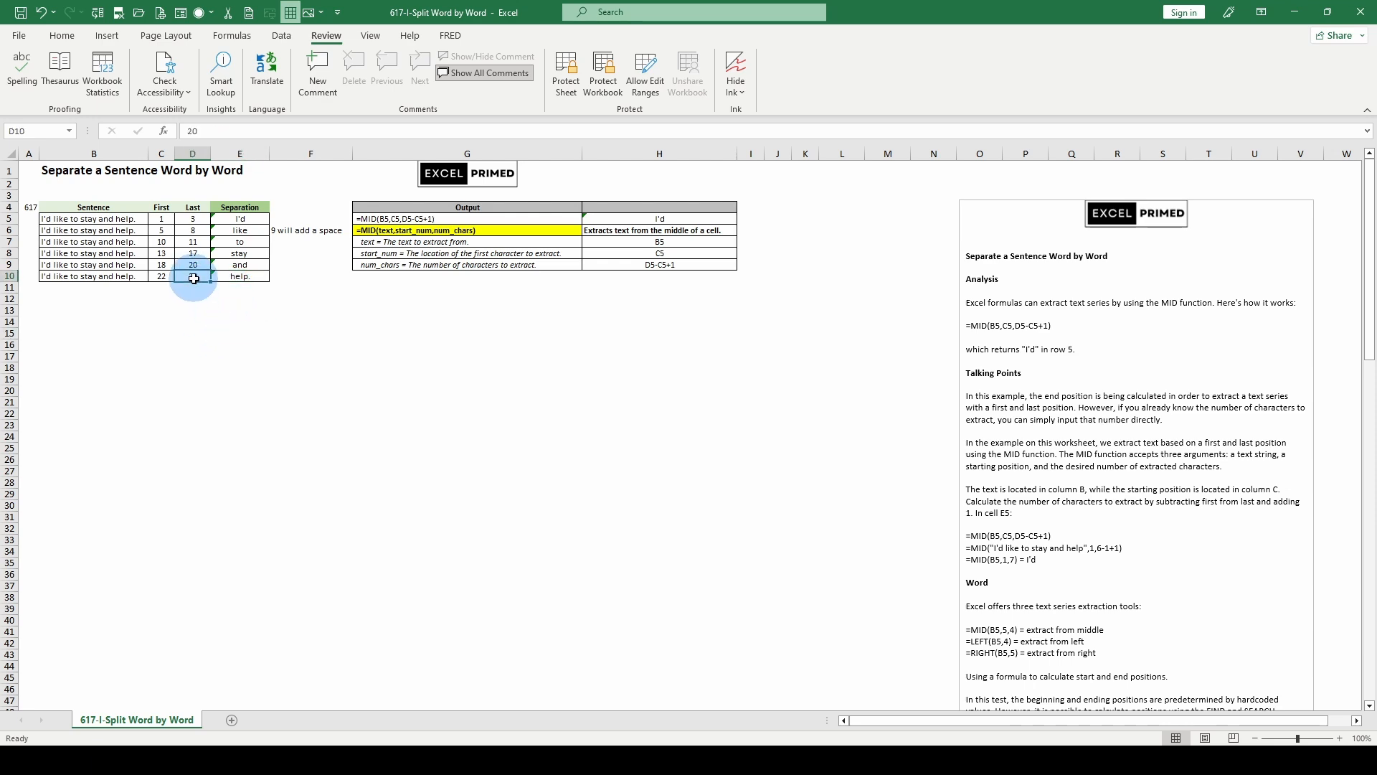
scroll(946, 571, down, 3)
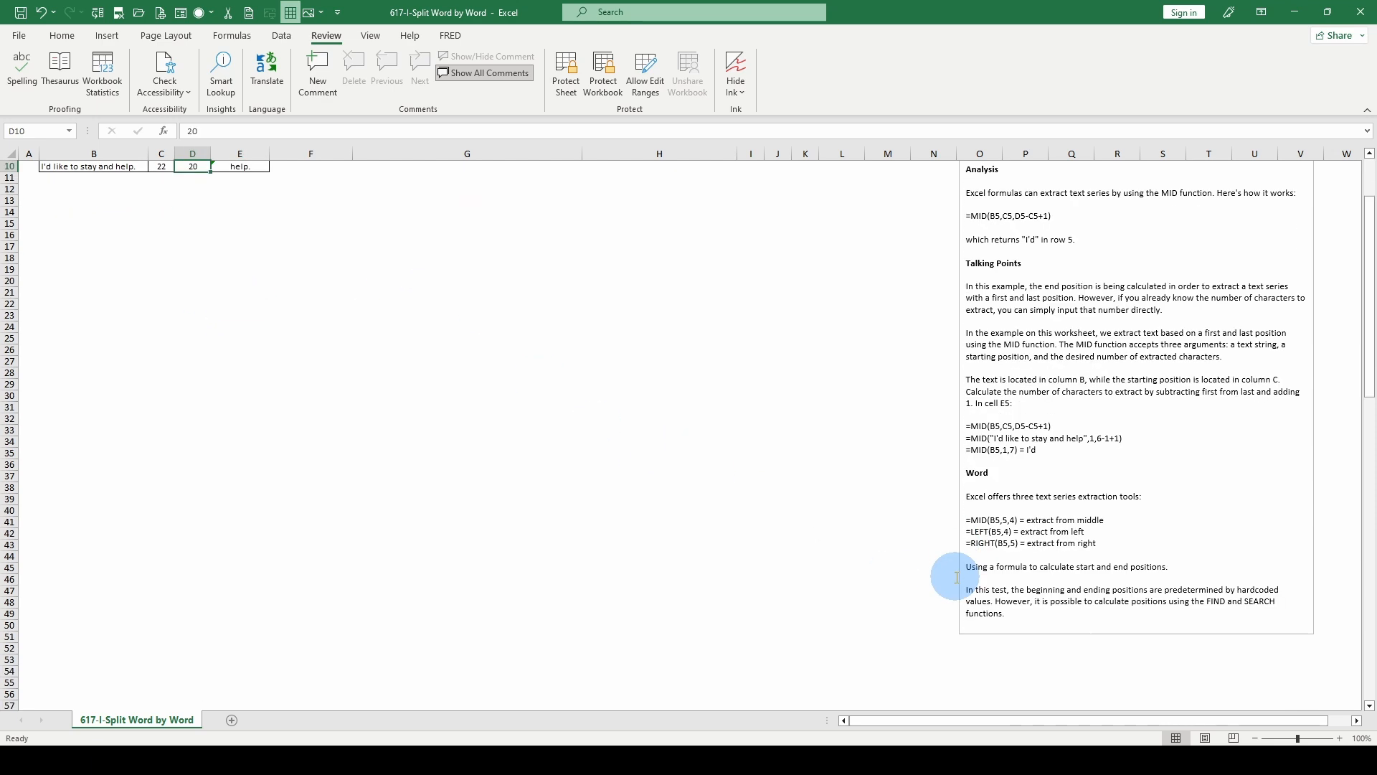
scroll(937, 567, up, 3)
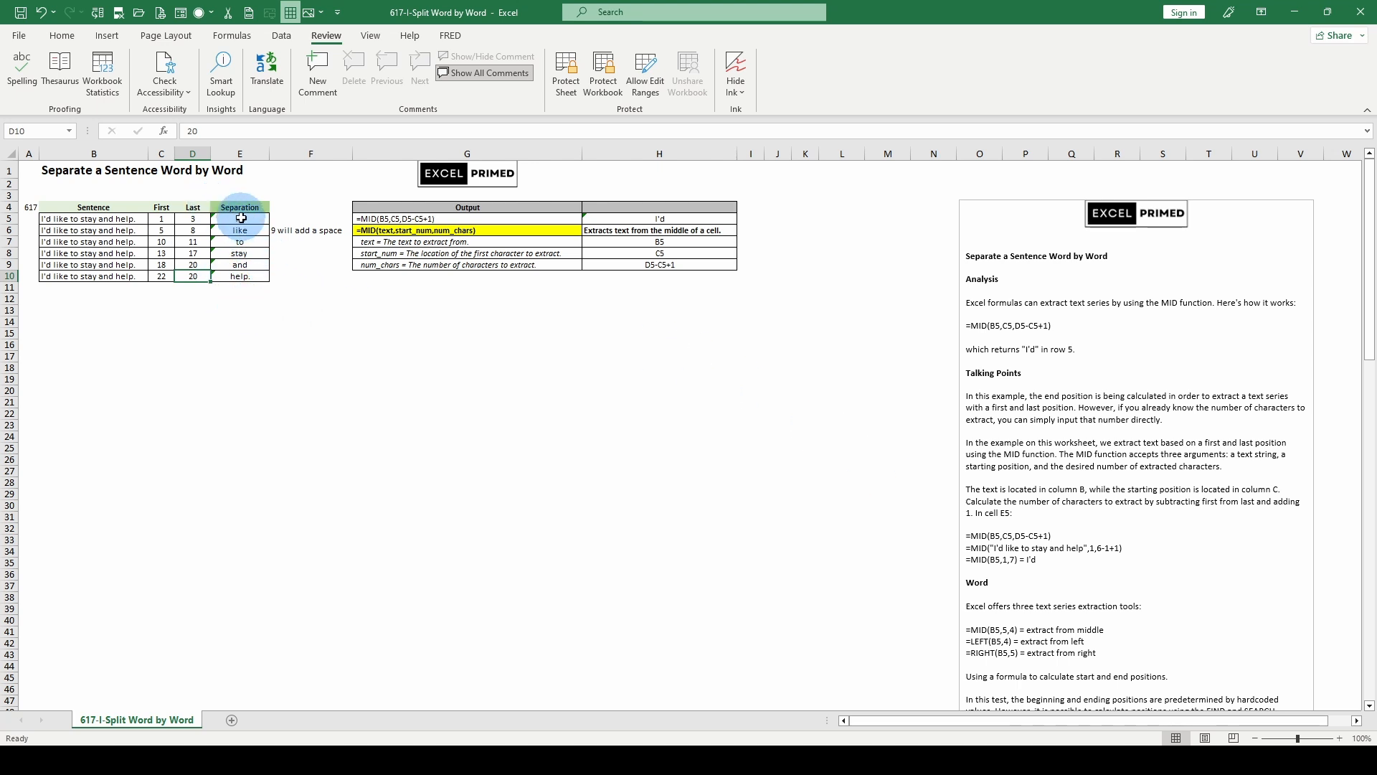
- Set the last position in D10 to 27 and select the sentence in B10
click(238, 276)
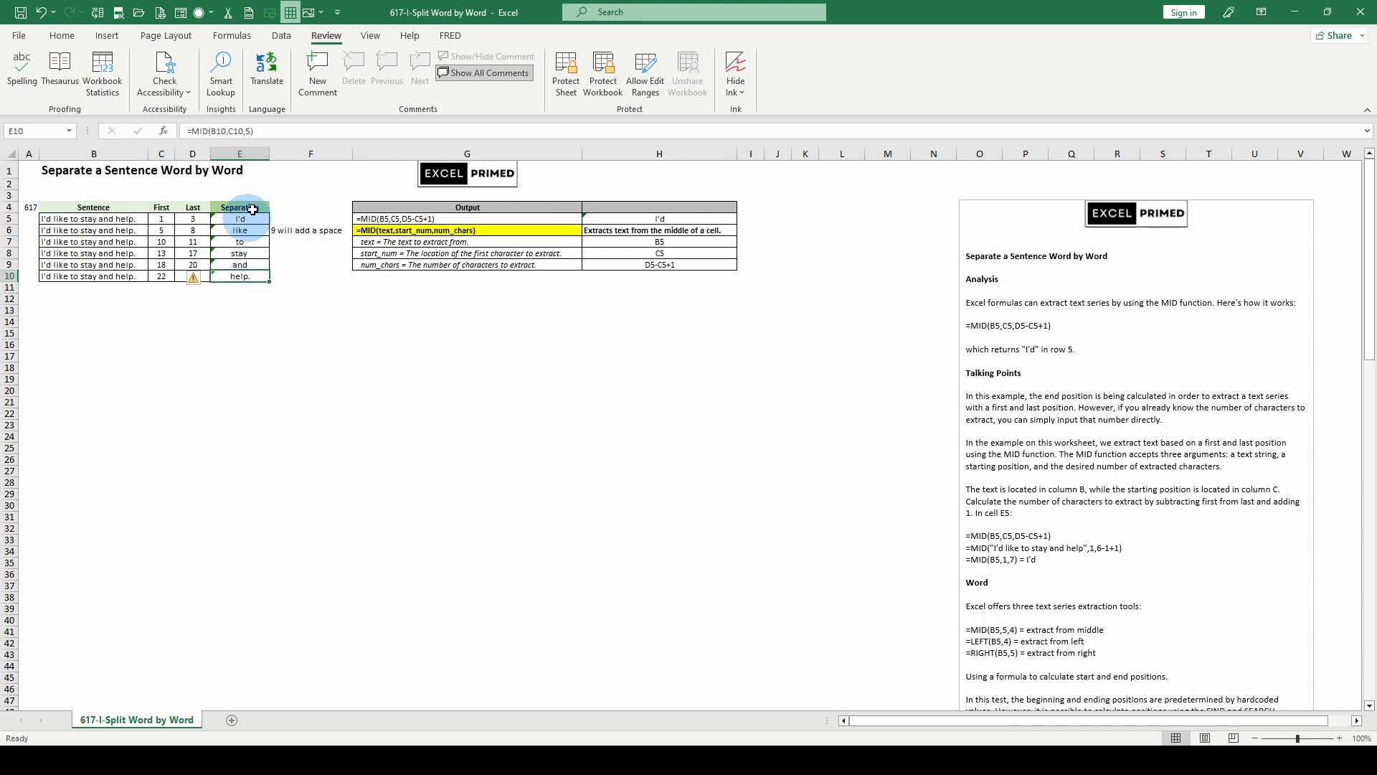
key(Left)
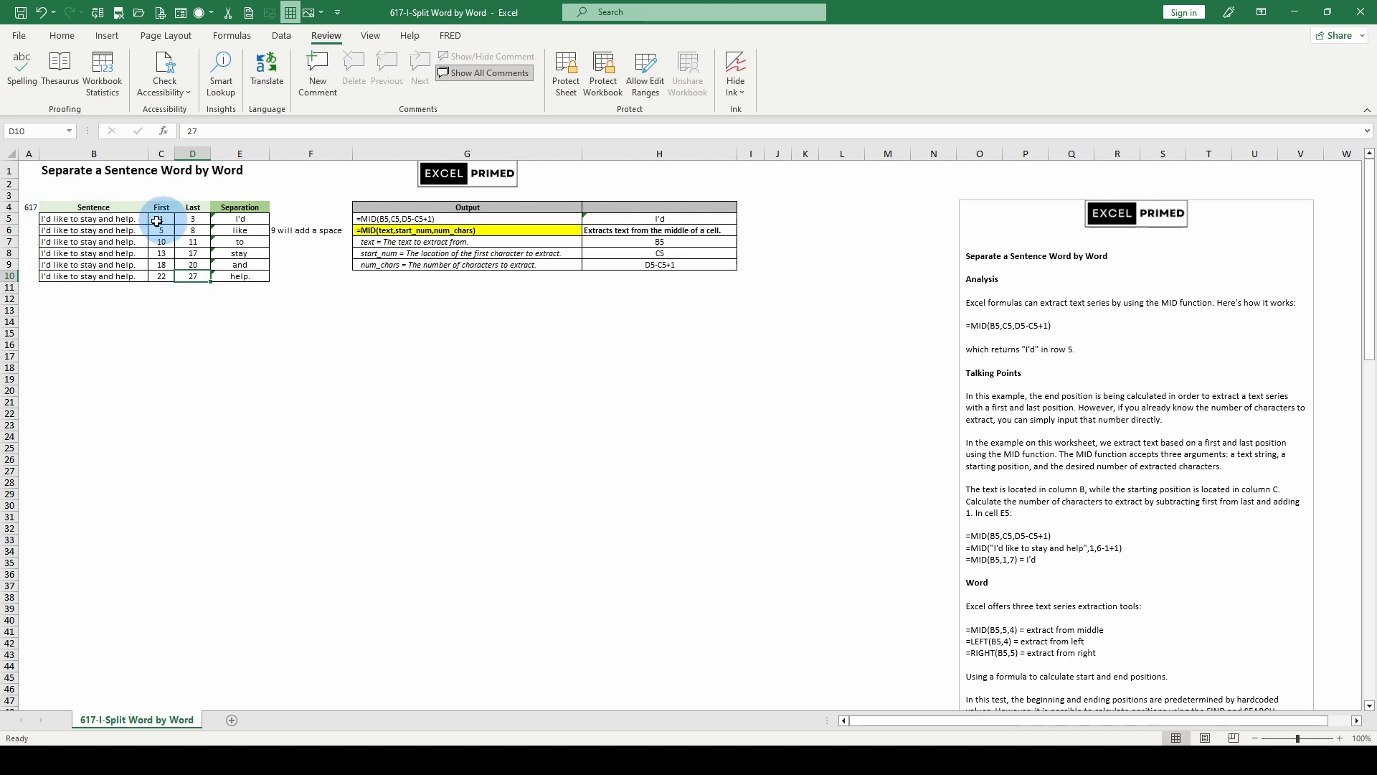
click(100, 277)
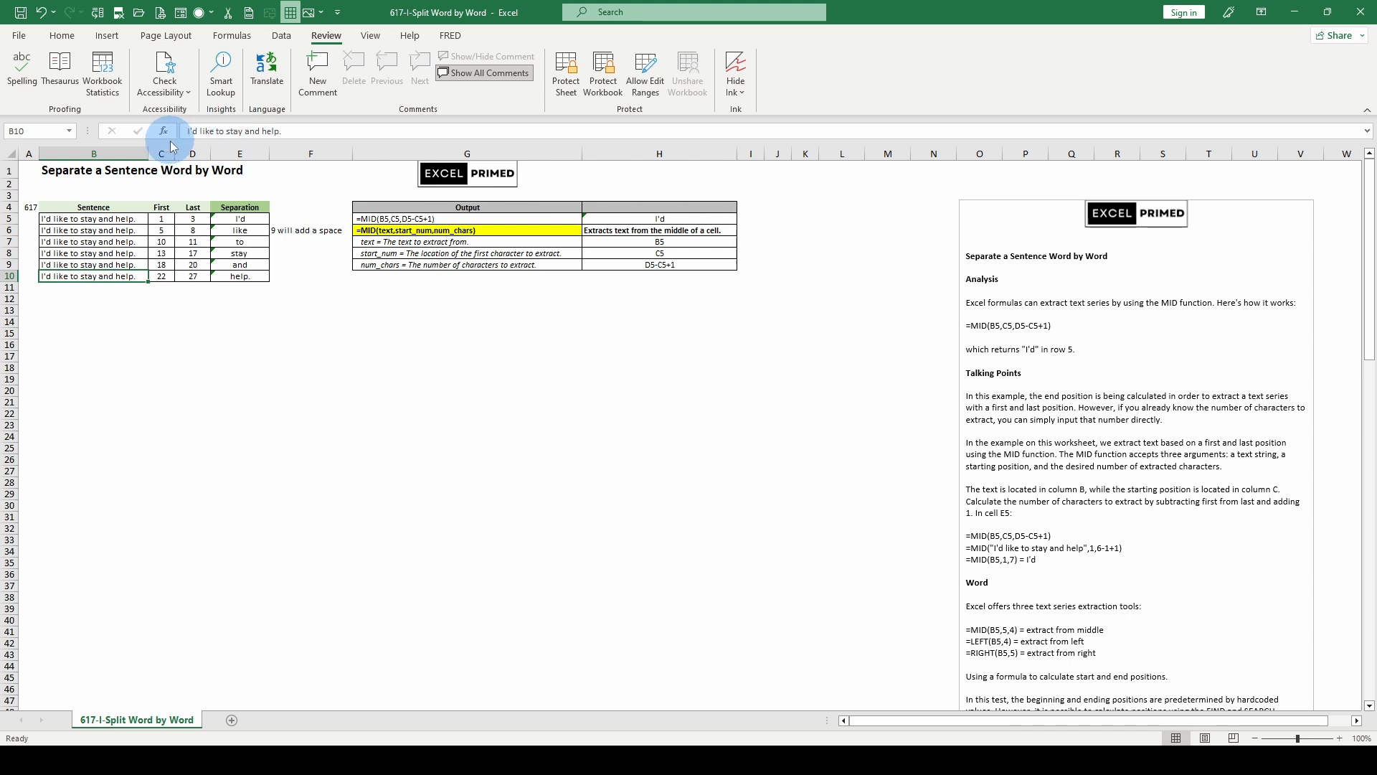